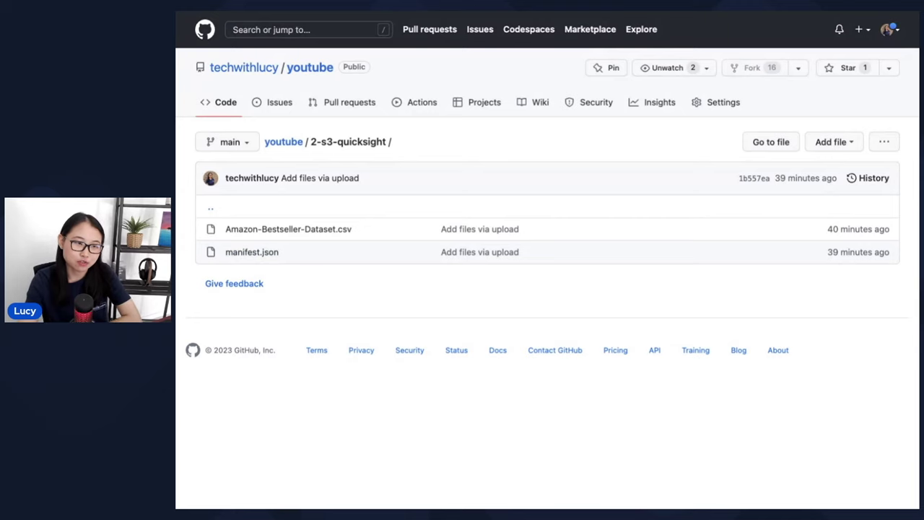
# - Download Amazon-Bestseller-Dataset.csv from the GitHub repository
pyautogui.click(316, 229)
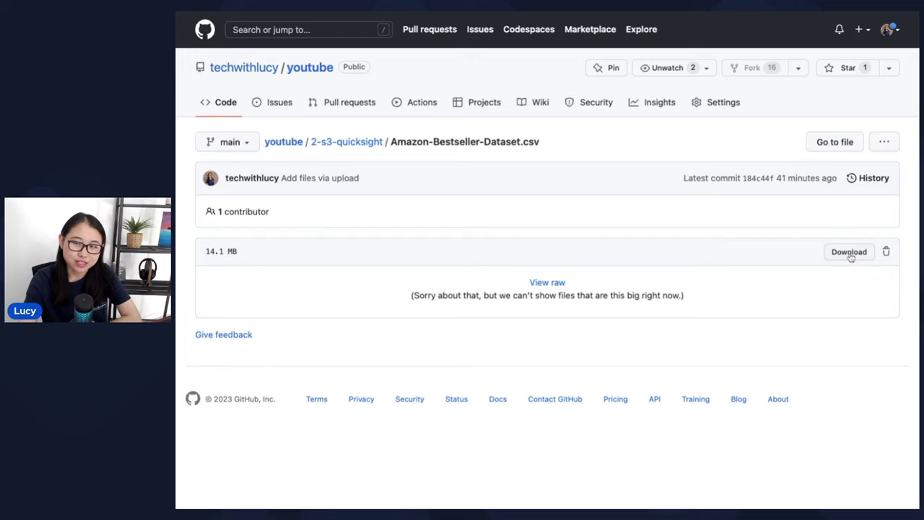
pyautogui.click(850, 254)
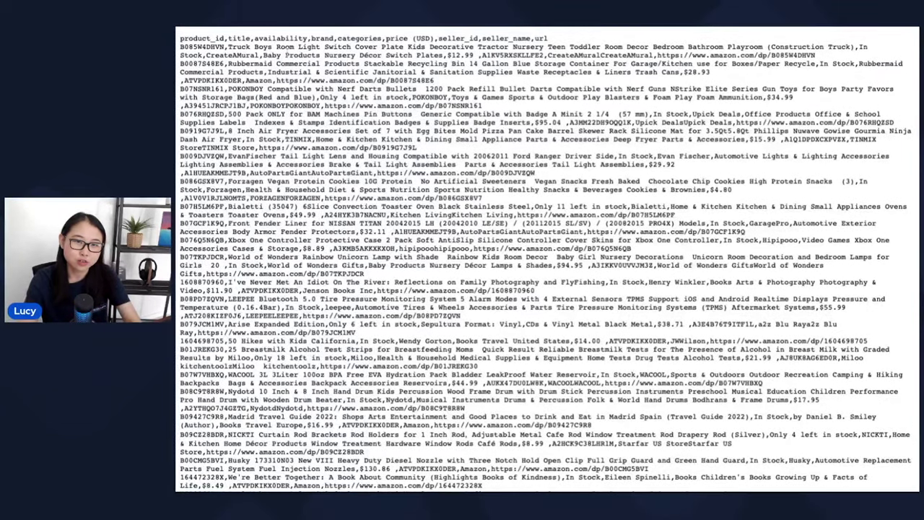
pyautogui.hotkey('alt', 'Left')
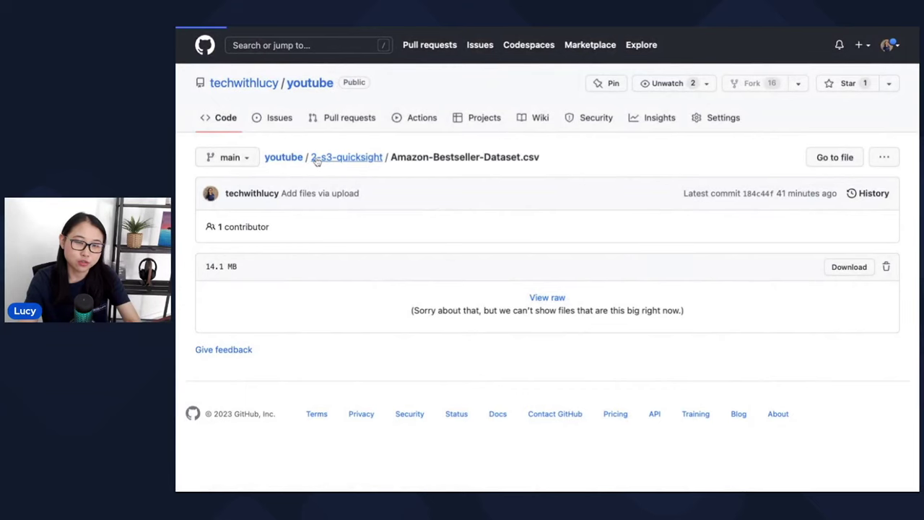
# - Save manifest.json from the 2-s3-quicksight folder and confirm both files are in Downloads
pyautogui.click(312, 156)
pyautogui.click(252, 267)
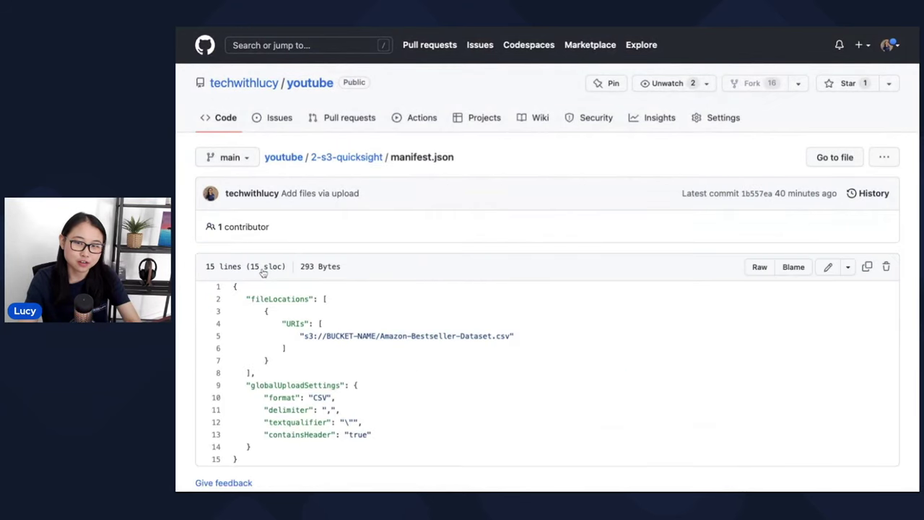
pyautogui.click(759, 267)
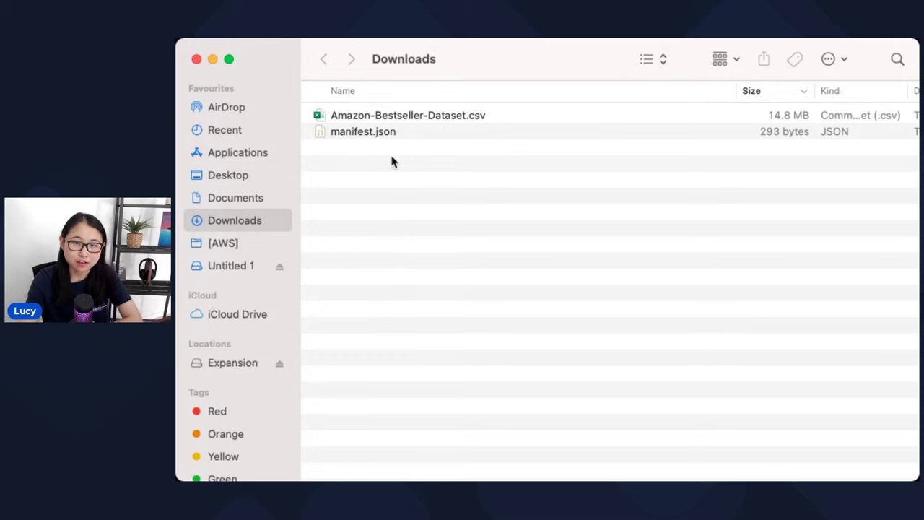
pyautogui.moveTo(391, 162); pyautogui.dragTo(367, 114)
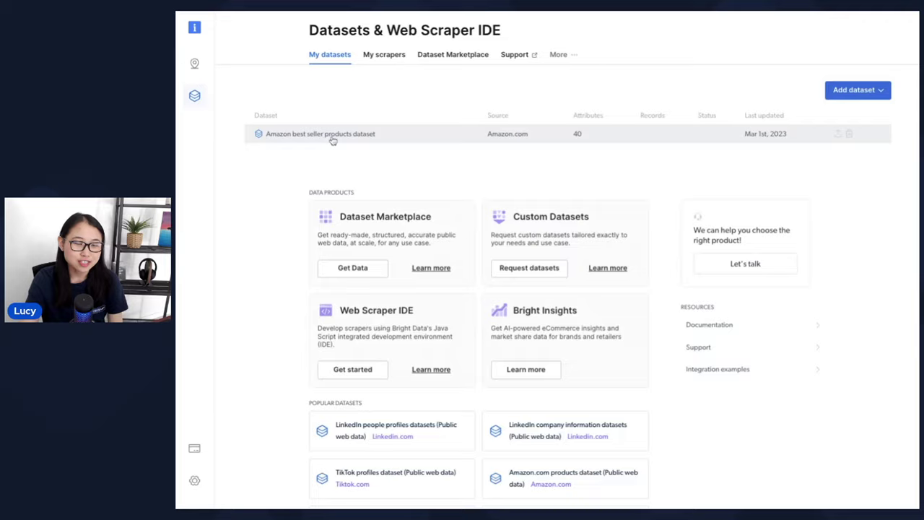
# - Open the Amazon best seller products dataset and highlight its size on the Snapshots page
pyautogui.click(330, 136)
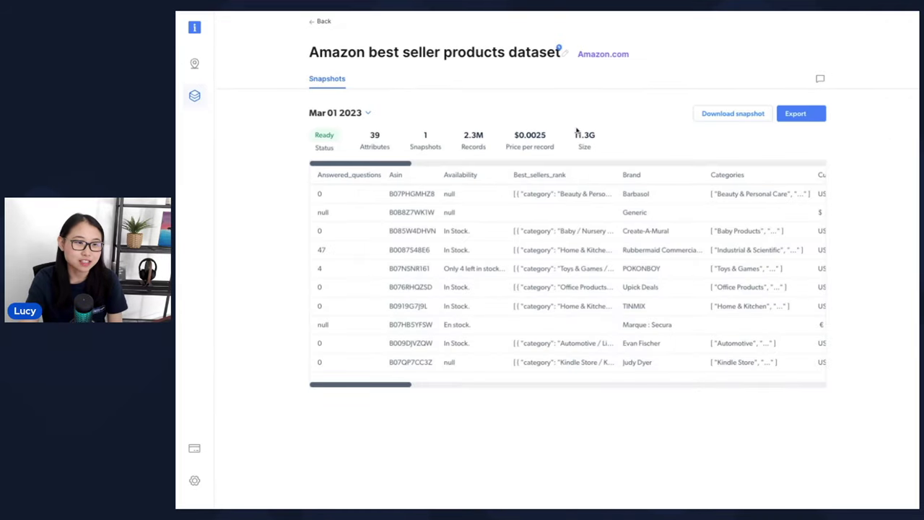
pyautogui.doubleClick(576, 134)
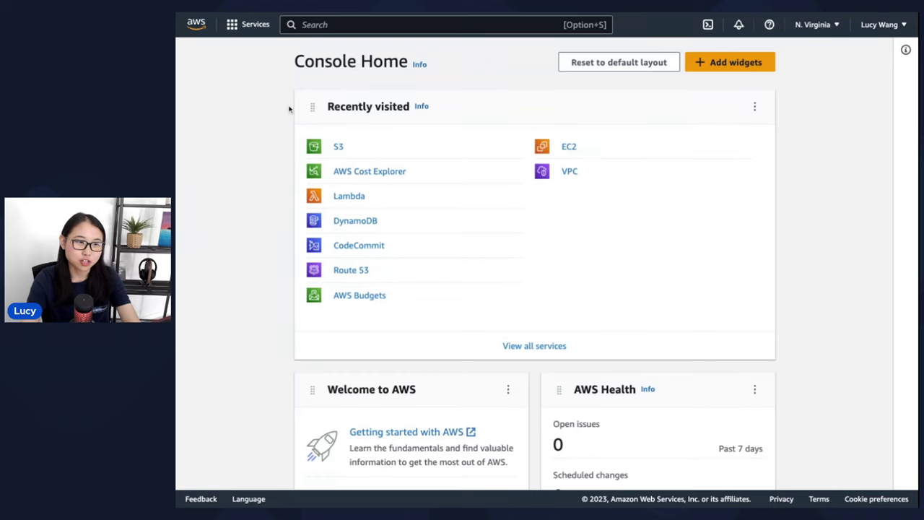
# - Search the console for s3 and open the Amazon S3 service
pyautogui.click(350, 24)
pyautogui.write('s3')
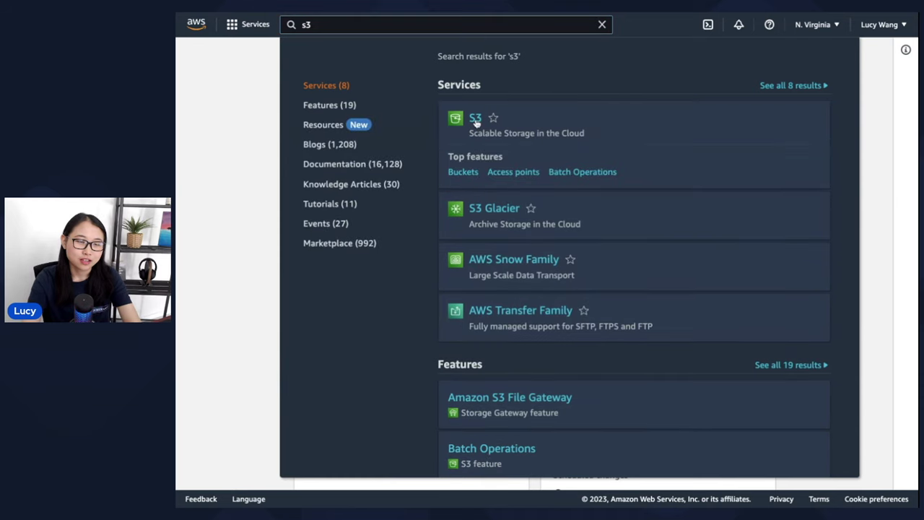
pyautogui.click(476, 120)
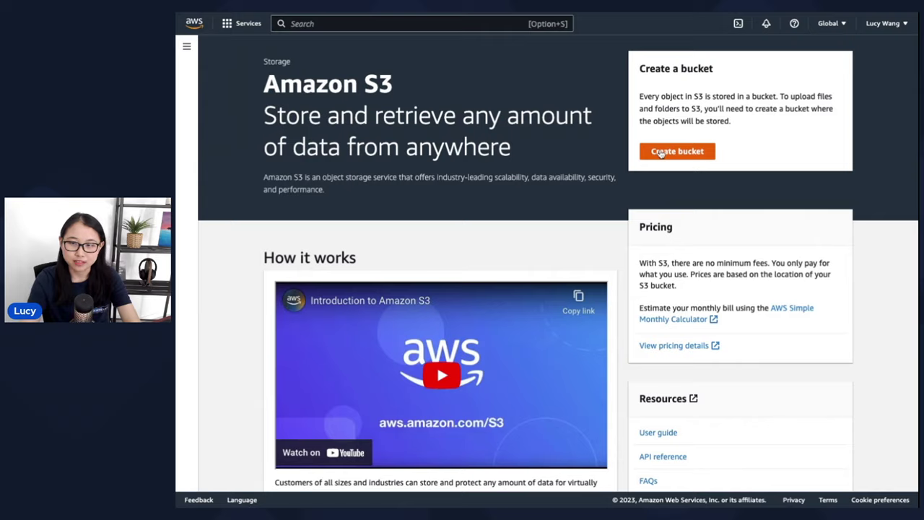
# - Create a bucket named lucy-amazon-project with the default settings
pyautogui.click(661, 152)
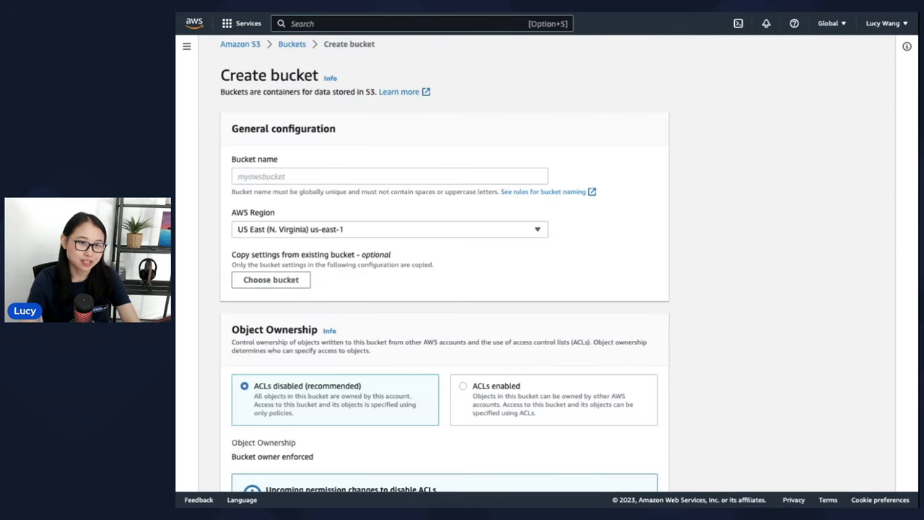
pyautogui.click(239, 176)
pyautogui.write('lucy')
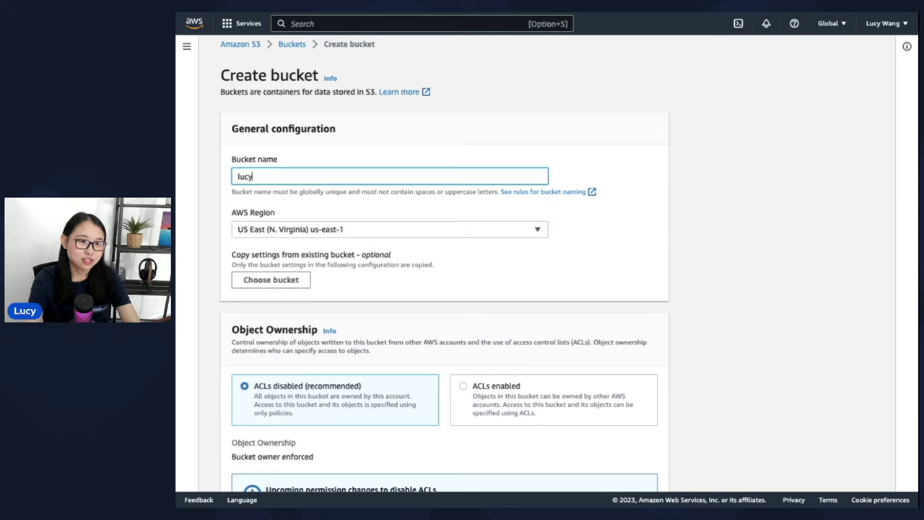
pyautogui.write('-amazon-rp')
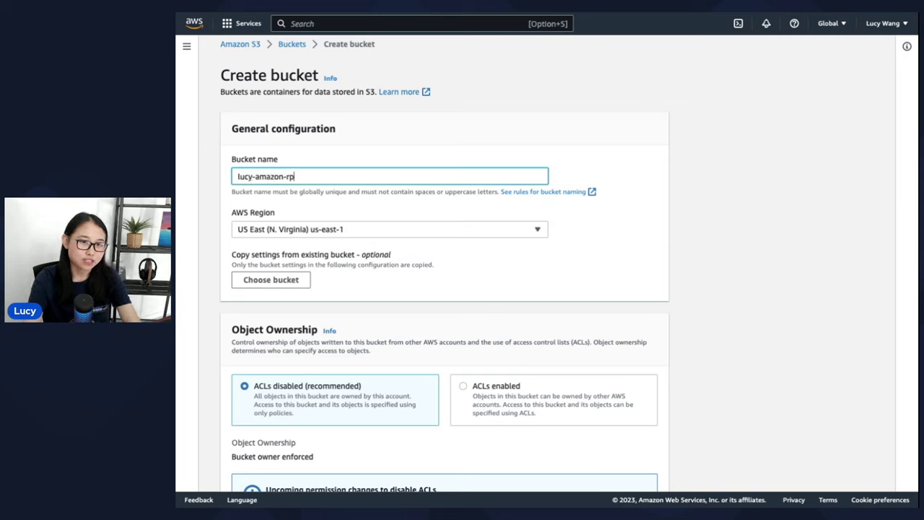
pyautogui.press('BackSpace')
pyautogui.press('BackSpace')
pyautogui.write('project')
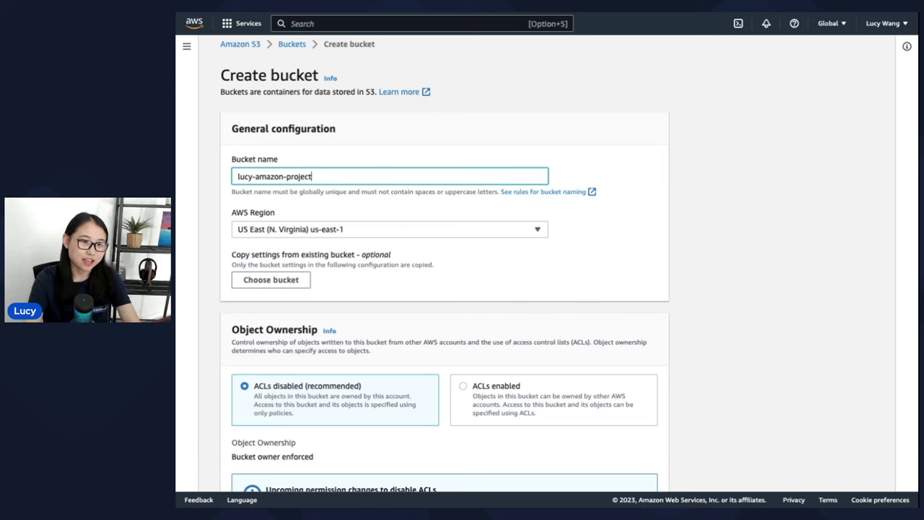
pyautogui.scroll(1, 444, 267)
pyautogui.scroll(-5, 444, 267)
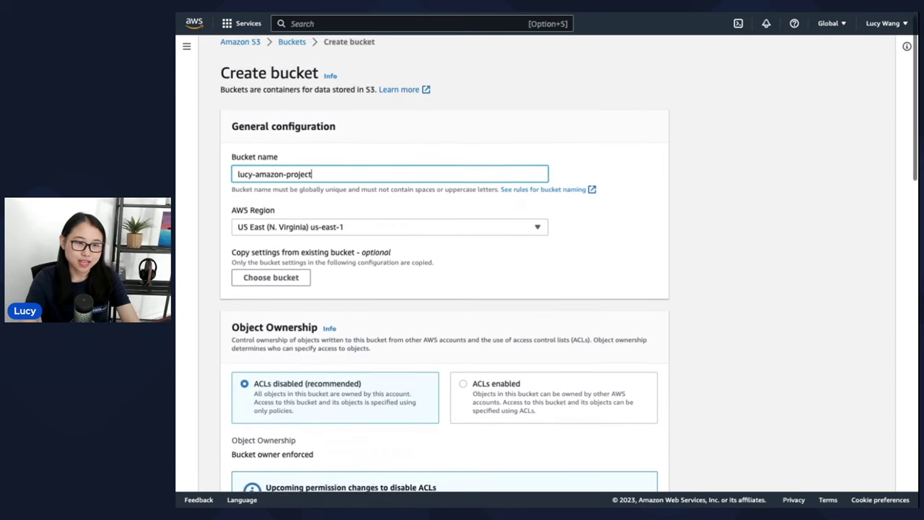
pyautogui.scroll(-15, 628, 455)
pyautogui.click(629, 469)
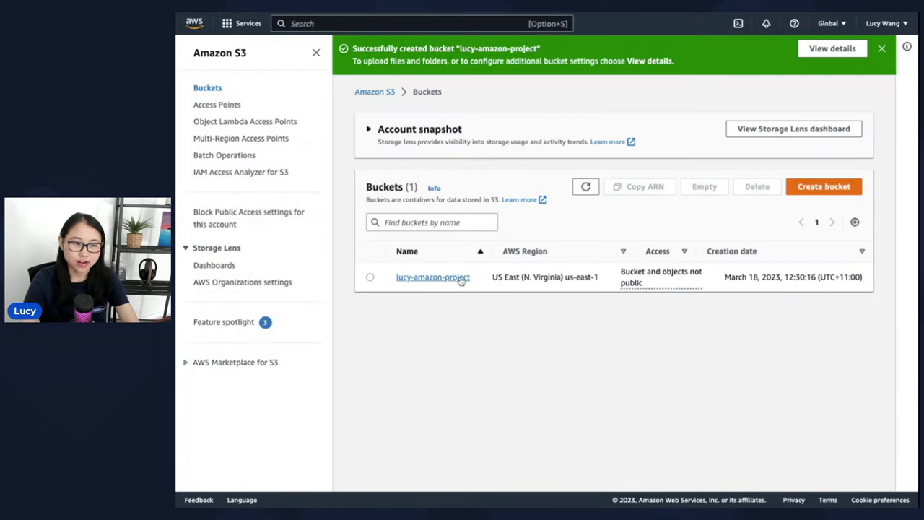
# - Open lucy-amazon-project and add Amazon-Bestseller-Dataset.csv to its upload list
pyautogui.click(459, 279)
pyautogui.click(470, 243)
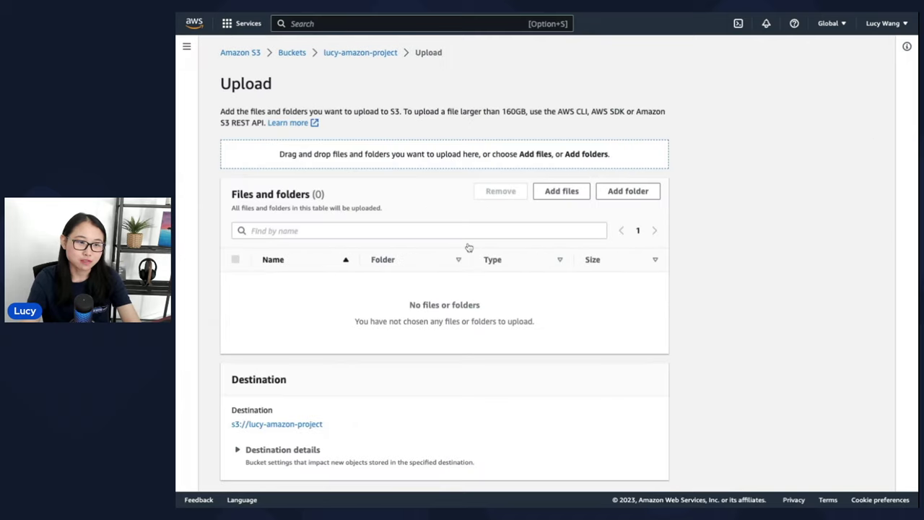
pyautogui.scroll(-1, 467, 246)
pyautogui.click(555, 166)
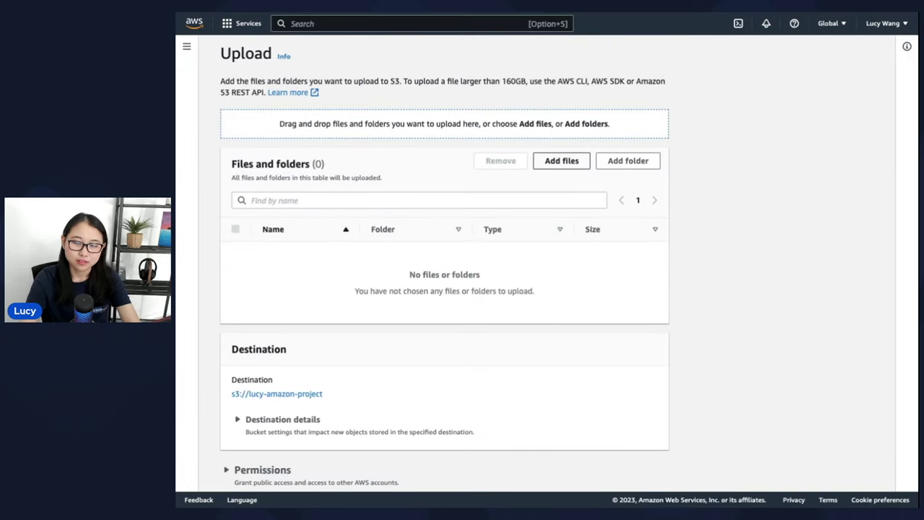
pyautogui.scroll(-1, 640, 462)
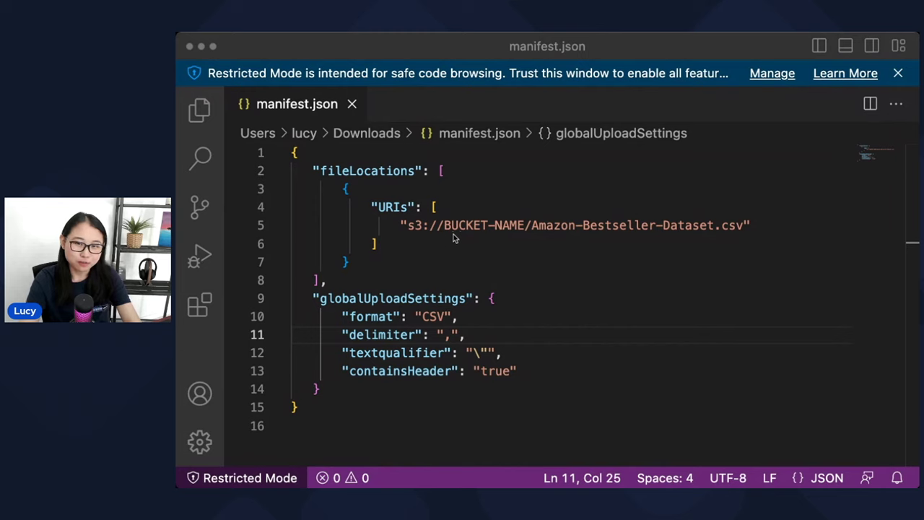
# - Replace BUCKET-NAME in manifest.json's S3 URI on line 5 with lucy-amazon-project
pyautogui.click(443, 226)
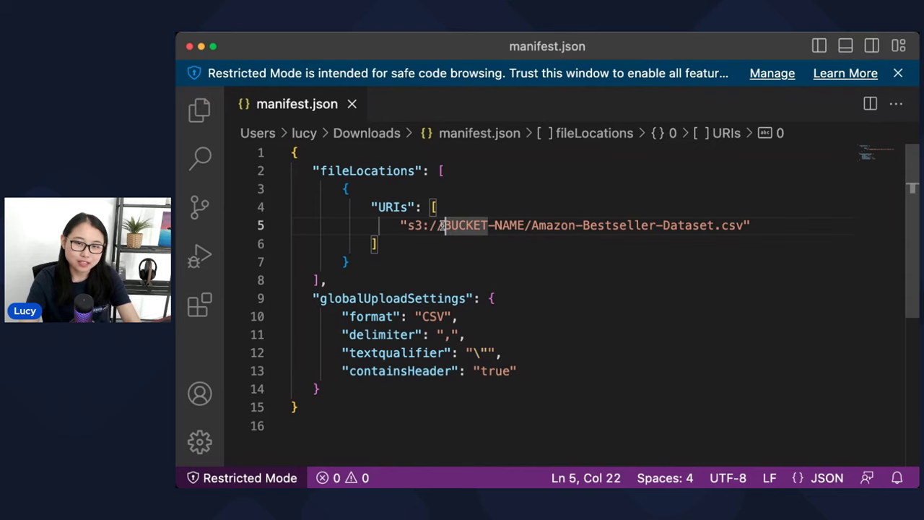
pyautogui.moveTo(443, 226); pyautogui.dragTo(525, 226)
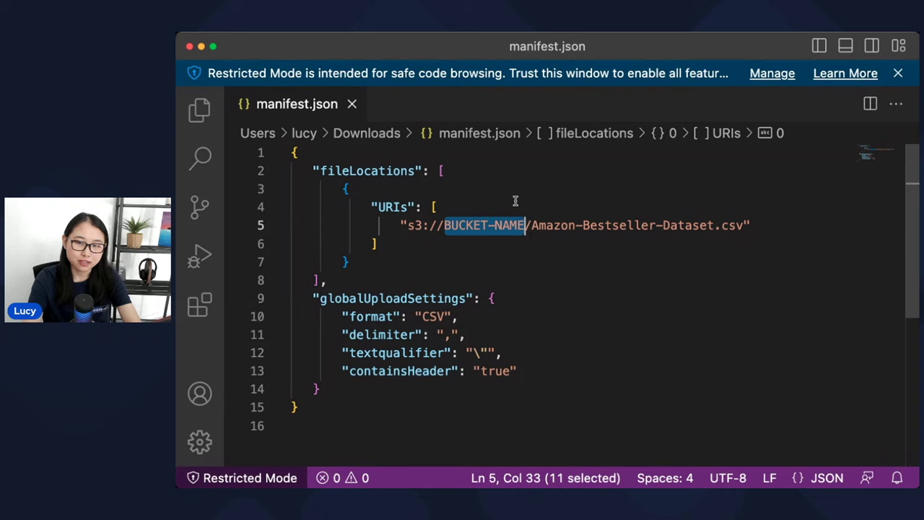
pyautogui.write('lucy-amaz')
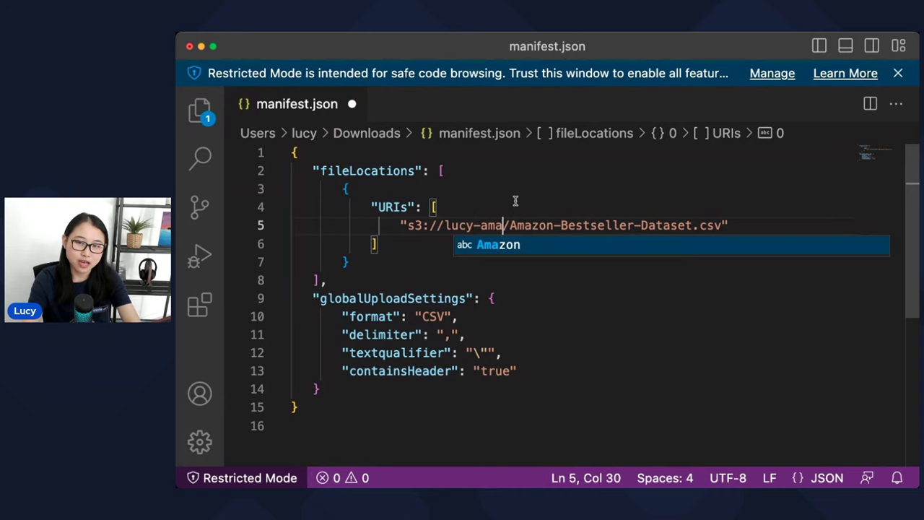
pyautogui.write('on-project')
pyautogui.press('Down')
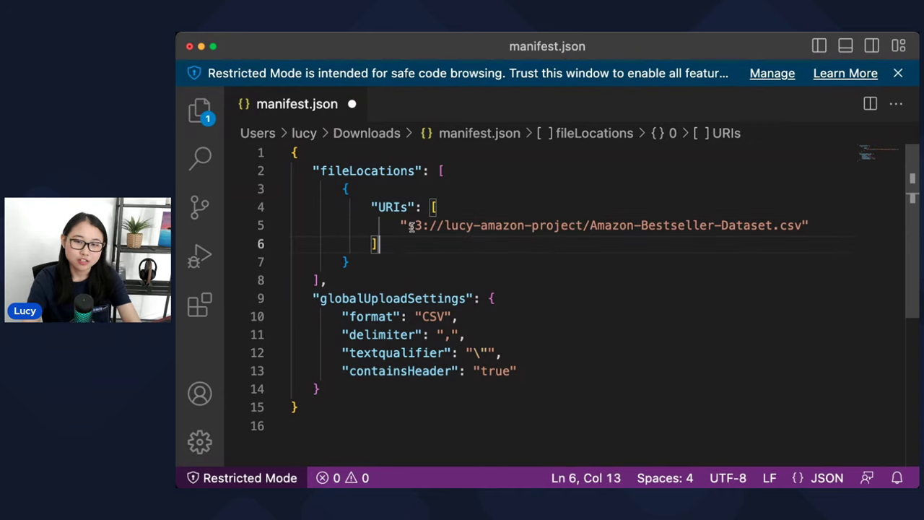
pyautogui.moveTo(443, 226); pyautogui.dragTo(583, 224)
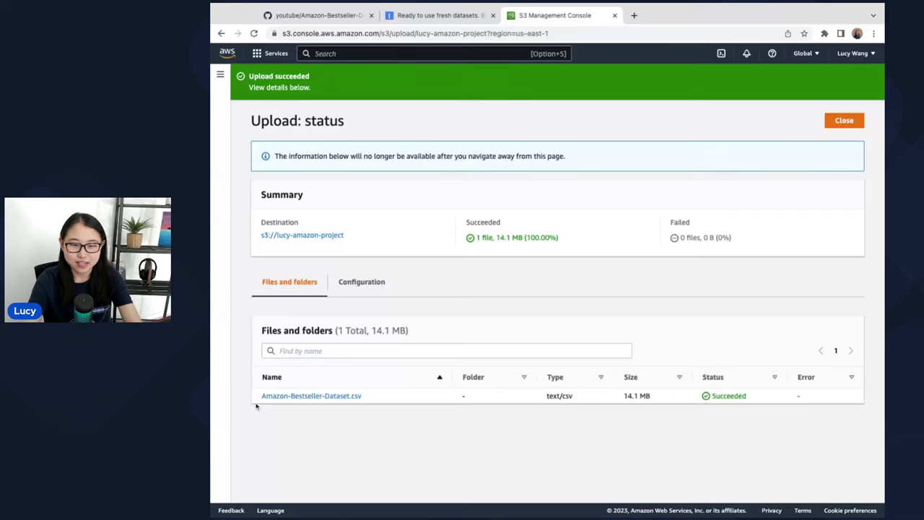
# - Upload manifest.json into the lucy-amazon-project bucket beside the CSV
pyautogui.tripleClick(259, 396)
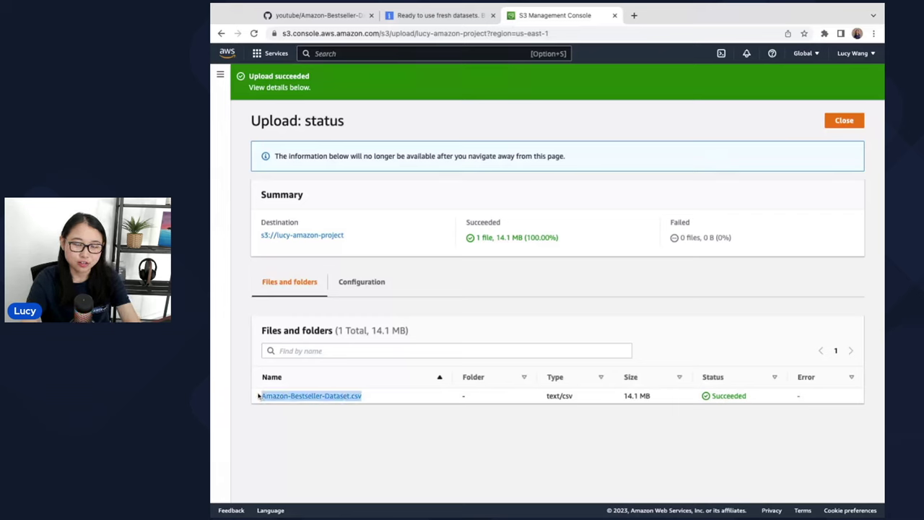
pyautogui.click(373, 419)
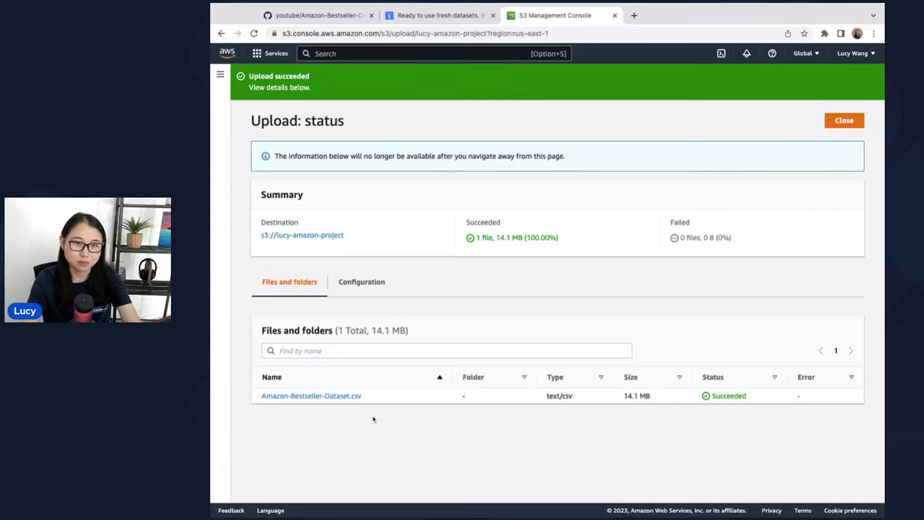
pyautogui.click(315, 235)
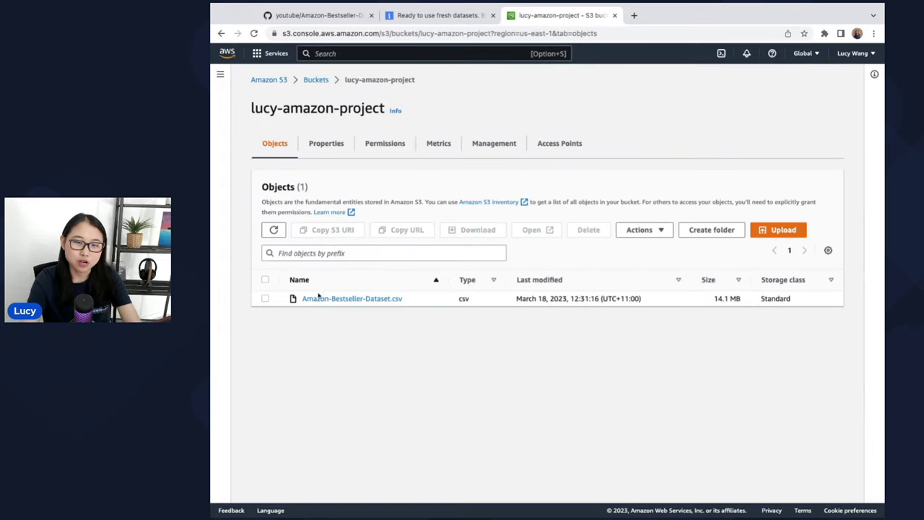
pyautogui.click(778, 231)
pyautogui.click(566, 208)
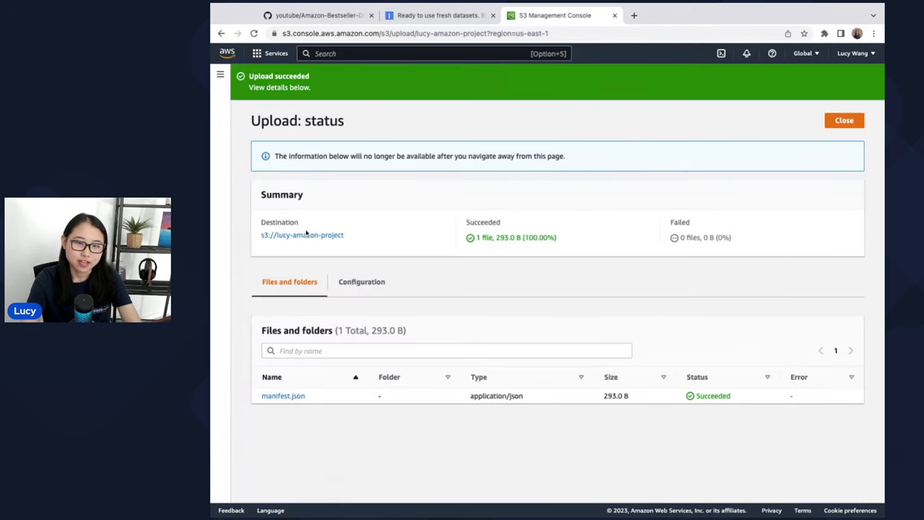
pyautogui.click(307, 233)
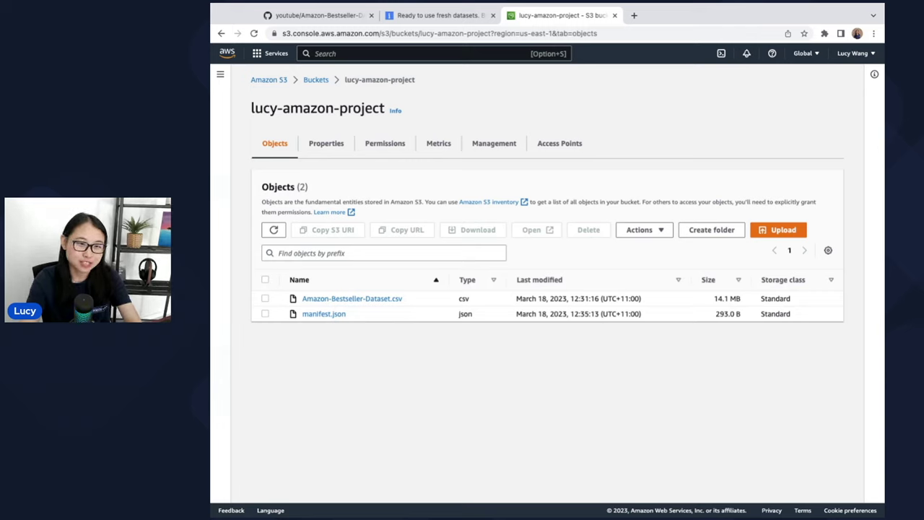
# - Close extra tabs, duplicate the bucket tab, and search the console for quicksight
pyautogui.middleClick(312, 15)
pyautogui.middleClick(312, 15)
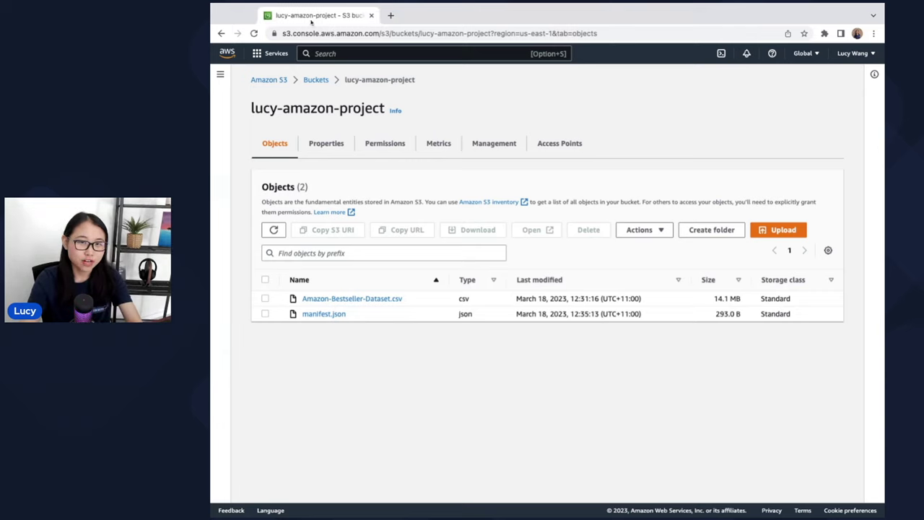
pyautogui.press('super+shift+k')
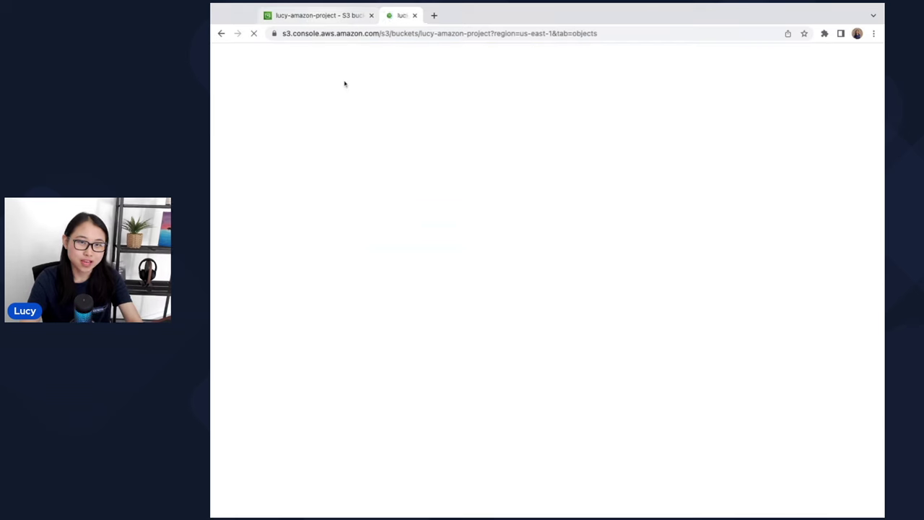
pyautogui.click(355, 20)
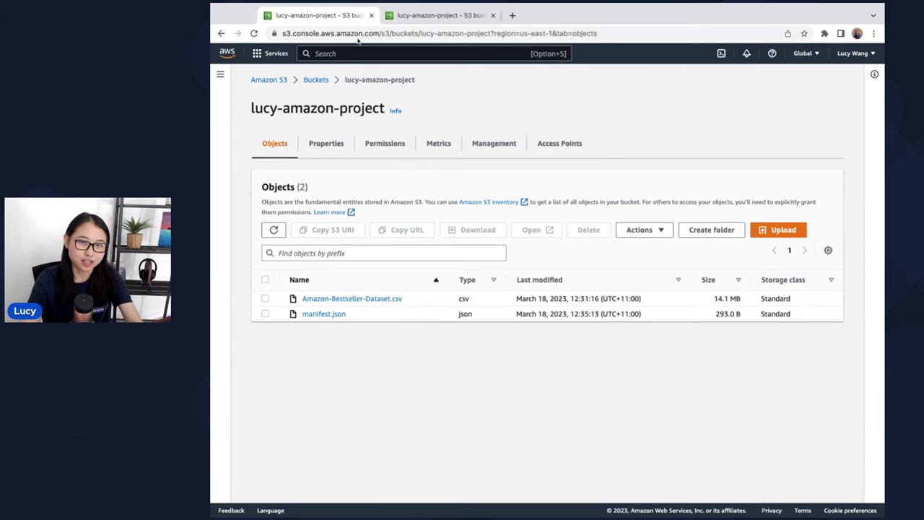
pyautogui.click(401, 15)
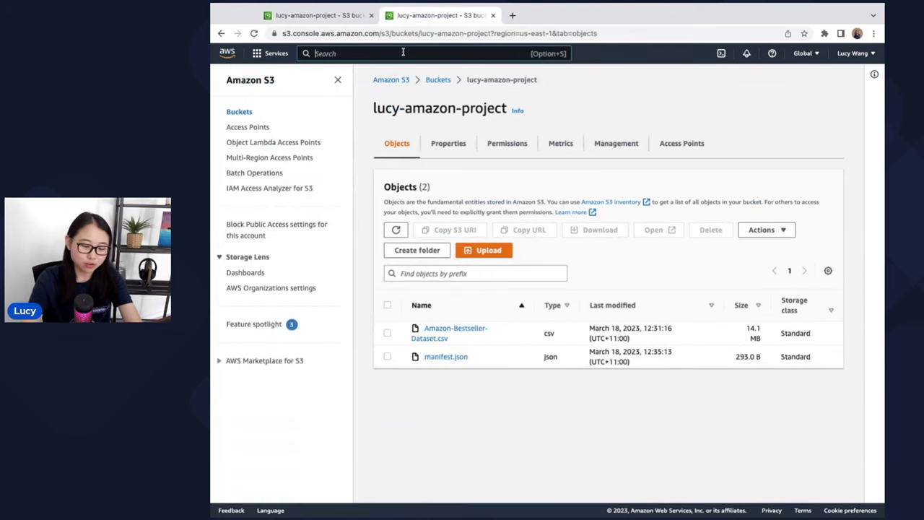
pyautogui.write('quicksight')
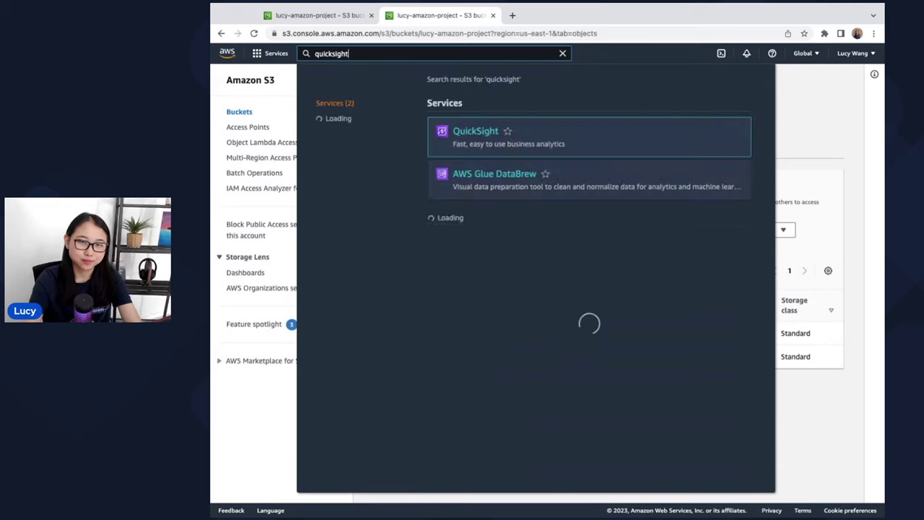
# - Open QuickSight and start signing up with the Enterprise edition
pyautogui.click(484, 133)
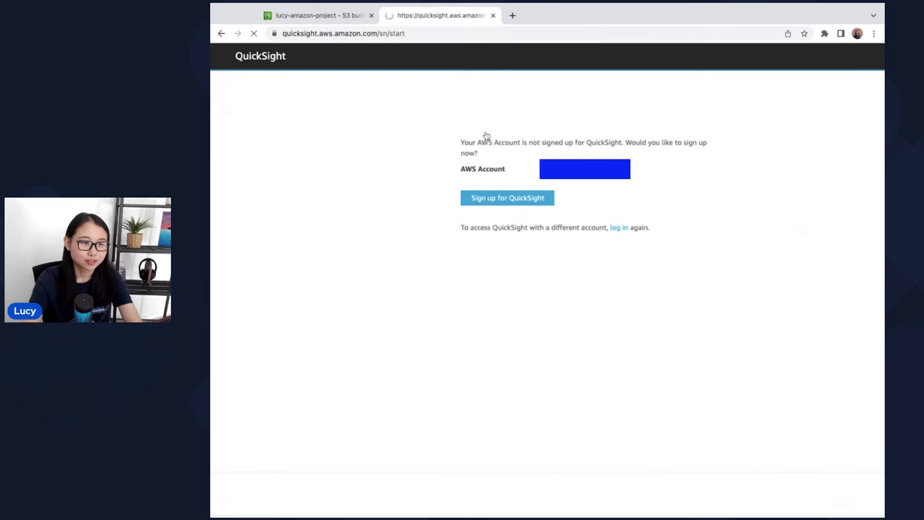
pyautogui.click(494, 205)
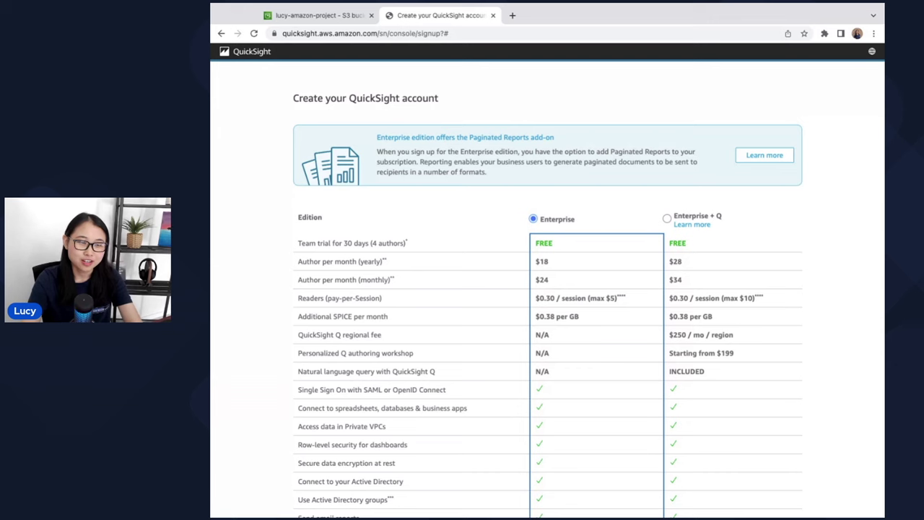
pyautogui.scroll(-4, 547, 283)
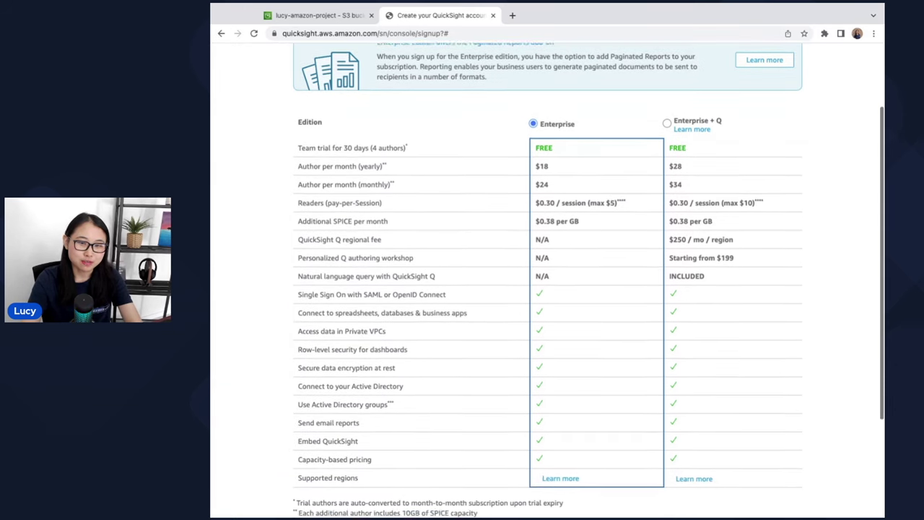
pyautogui.scroll(-2, 547, 282)
pyautogui.click(783, 423)
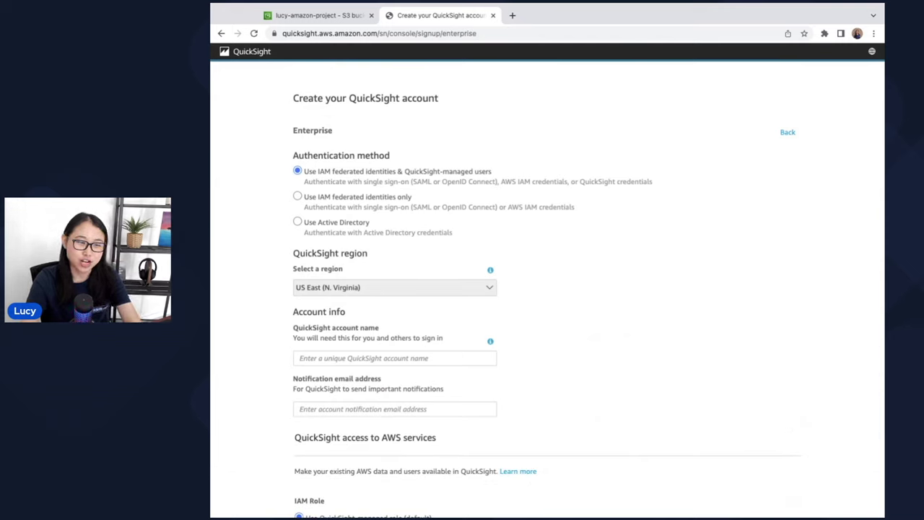
# - Enter the QuickSight account name and the notification email address
pyautogui.click(324, 358)
pyautogui.write('techwith')
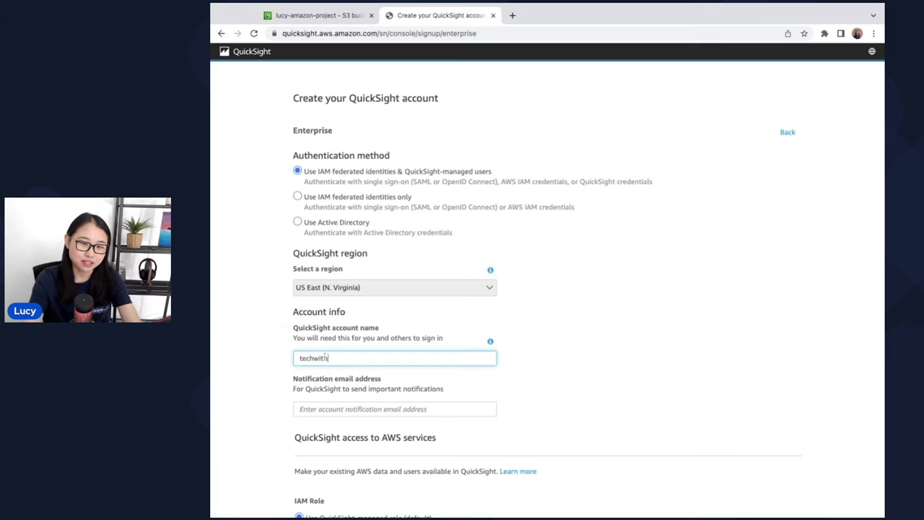
pyautogui.write('lucy')
pyautogui.click(262, 364)
pyautogui.scroll(-1, 261, 363)
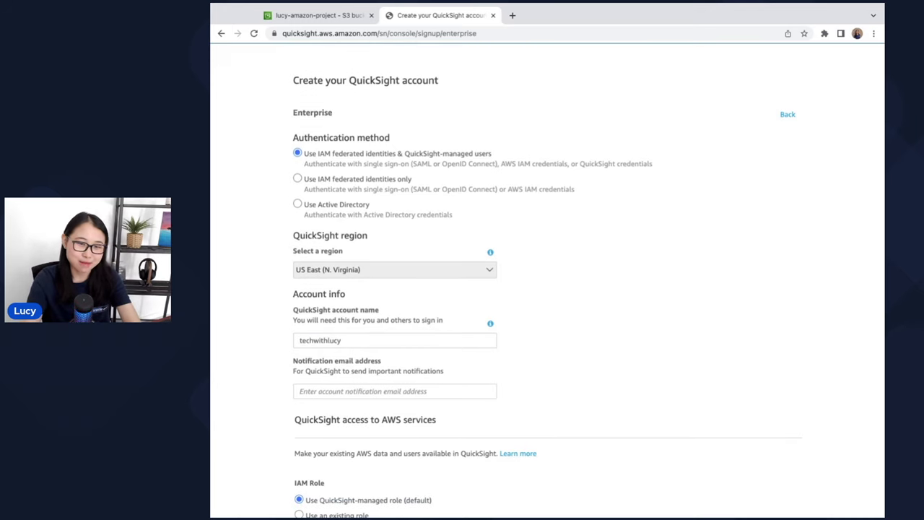
pyautogui.click(339, 391)
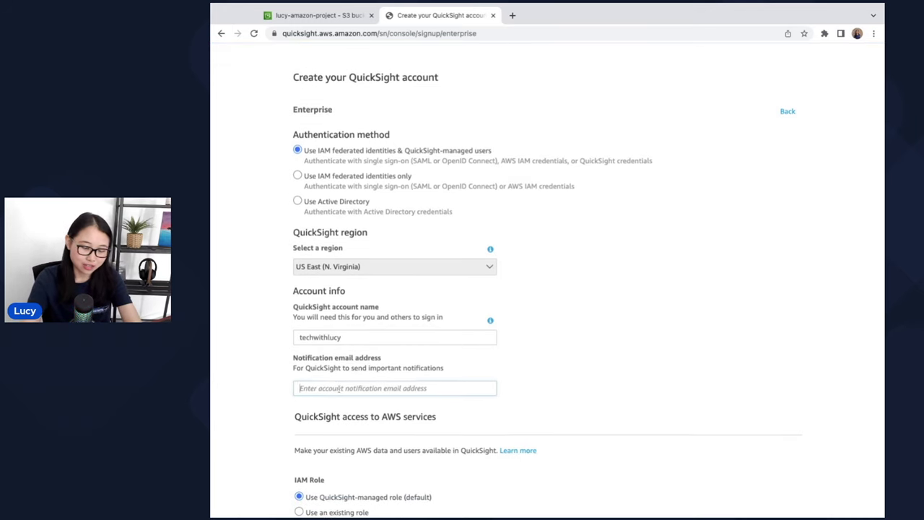
pyautogui.write('lucyx')
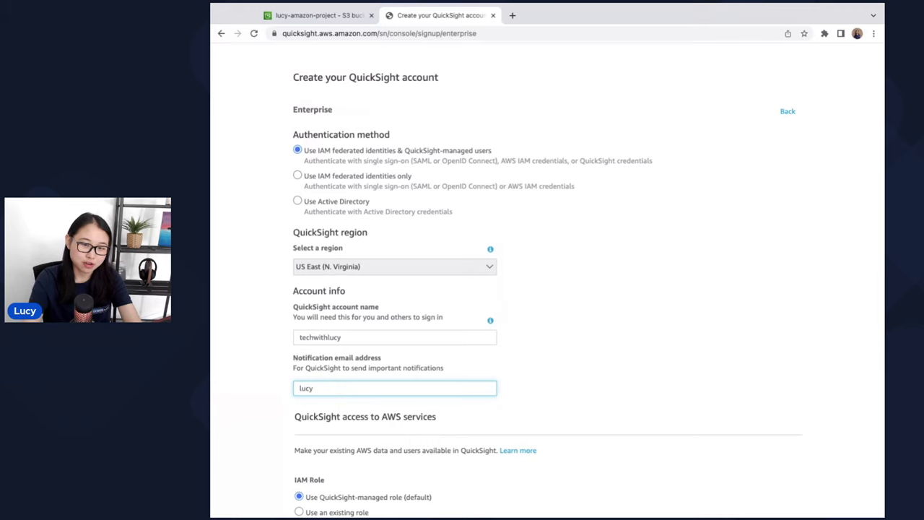
pyautogui.press('Down')
pyautogui.press('Return')
pyautogui.click(573, 415)
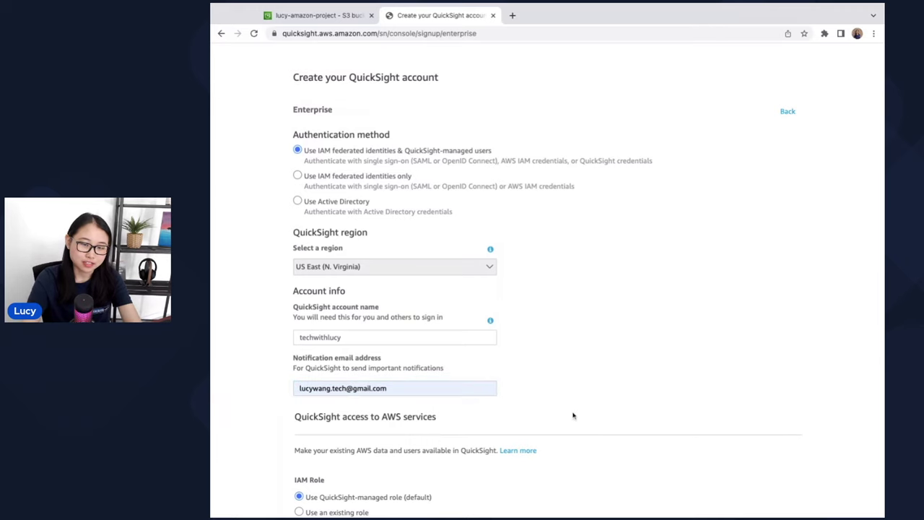
pyautogui.scroll(-5, 573, 416)
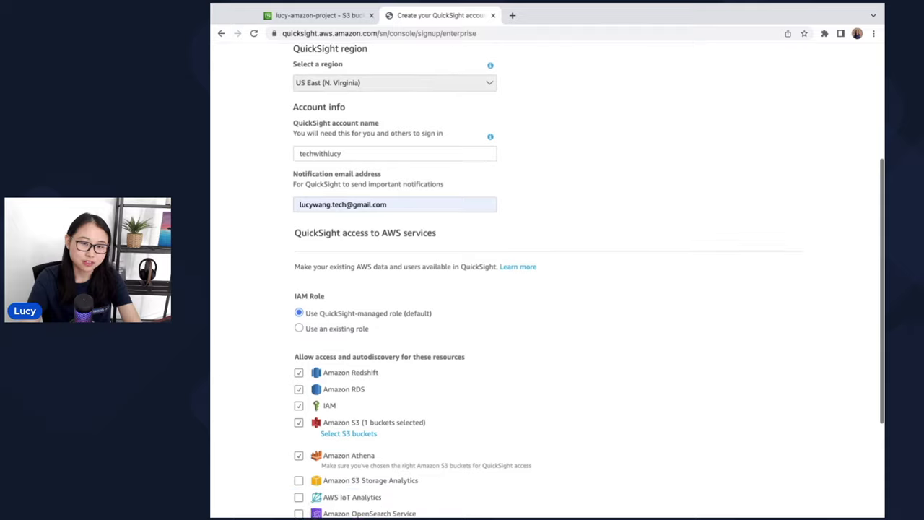
pyautogui.scroll(-3, 360, 289)
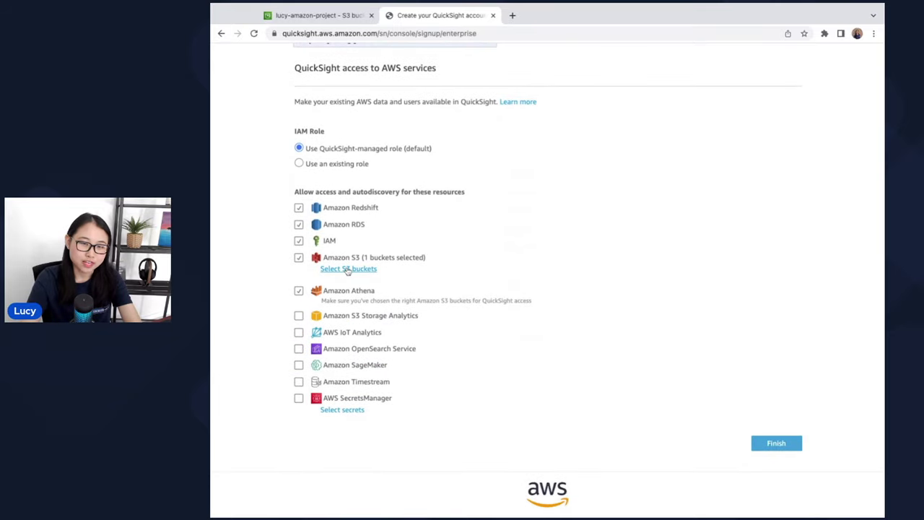
# - Grant QuickSight access to the lucy-amazon-project S3 bucket and submit the sign-up
pyautogui.click(348, 268)
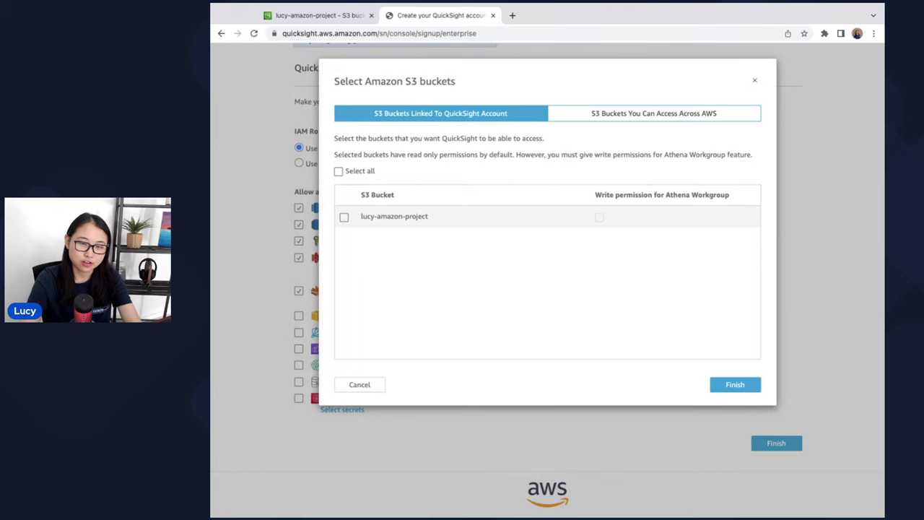
pyautogui.click(344, 217)
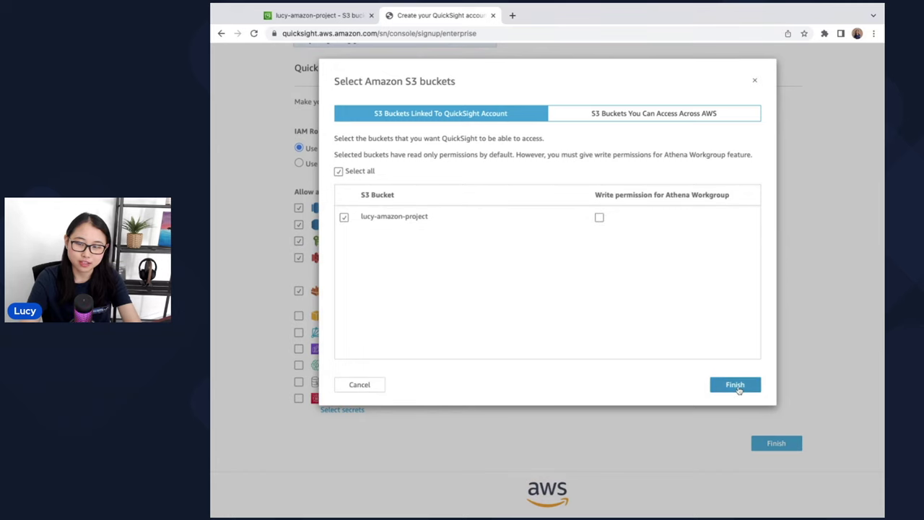
pyautogui.click(738, 389)
pyautogui.scroll(6, 727, 367)
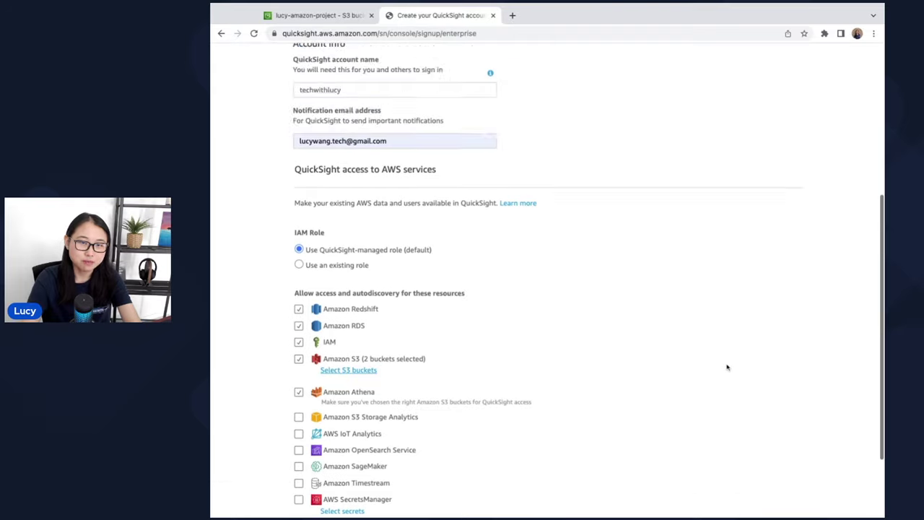
pyautogui.scroll(-5, 727, 368)
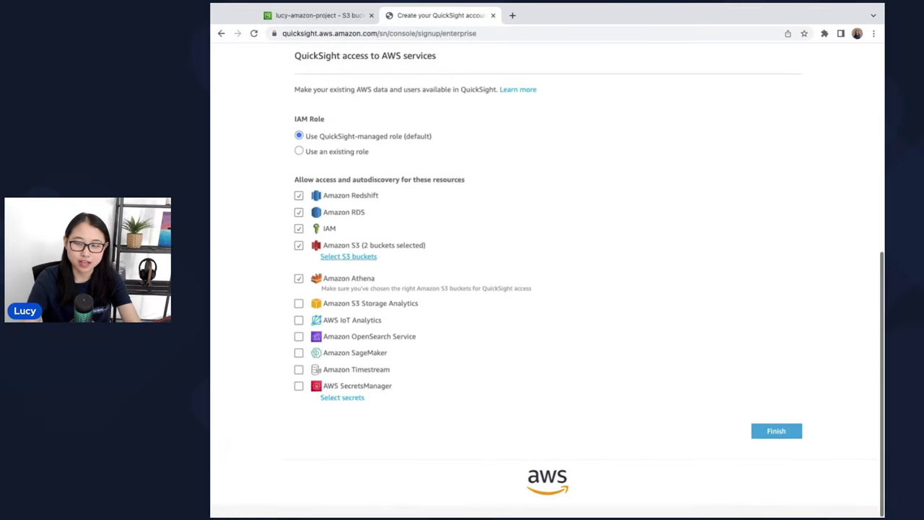
pyautogui.click(775, 448)
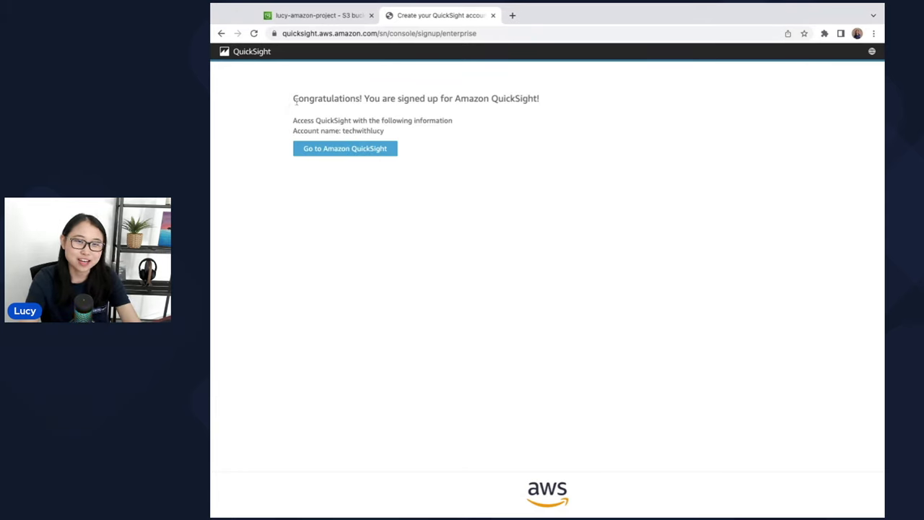
# - Go from the sign-up confirmation page to the new QuickSight Analyses home
pyautogui.tripleClick(294, 99)
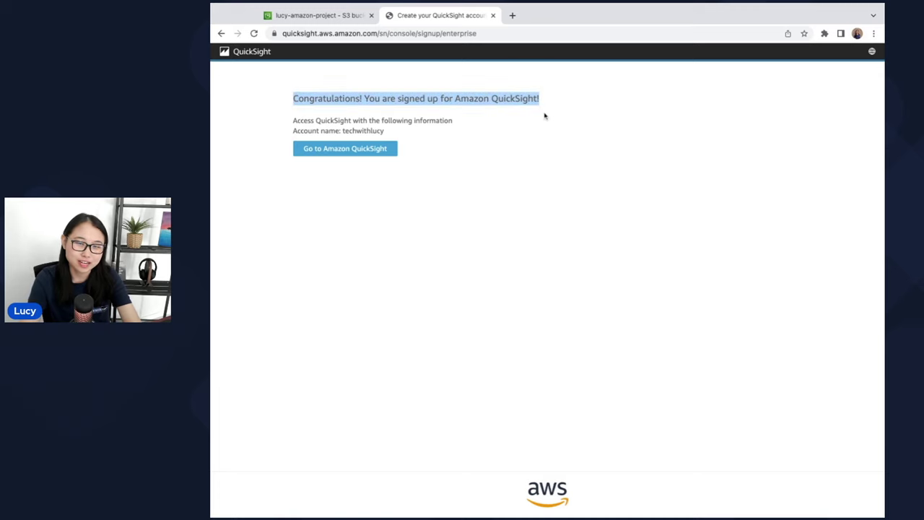
pyautogui.click(527, 157)
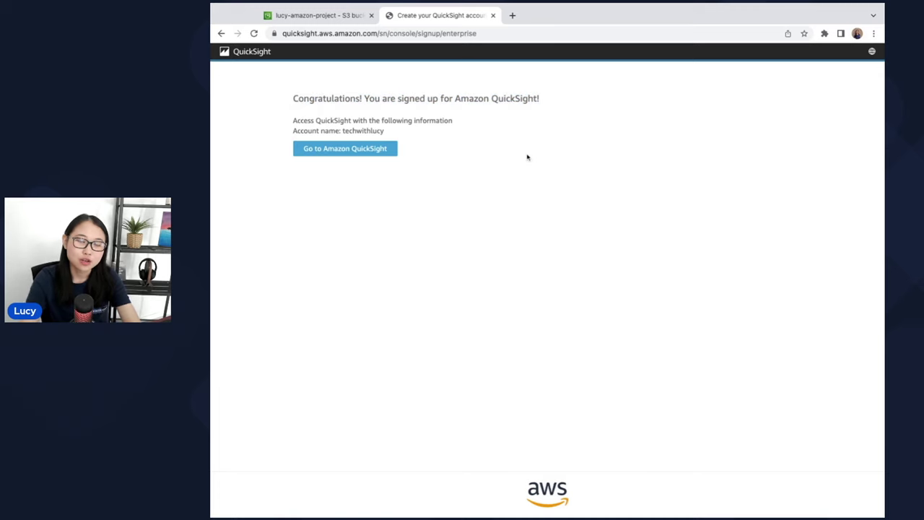
pyautogui.click(354, 153)
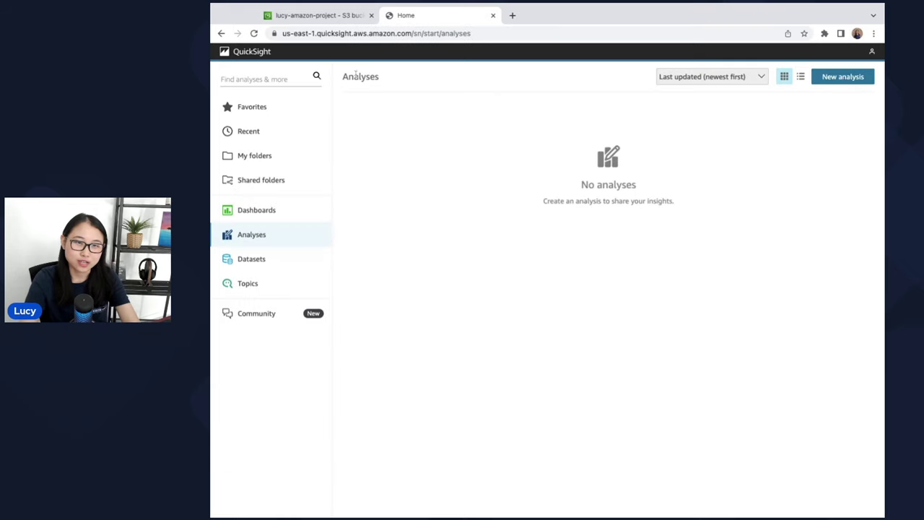
# - From the Datasets page, create a new dataset using S3 as its data source
pyautogui.click(289, 264)
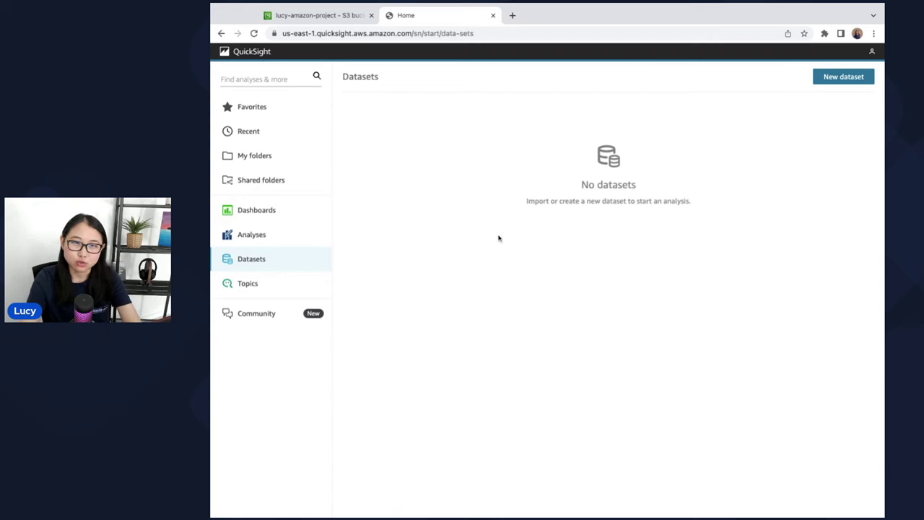
pyautogui.click(837, 83)
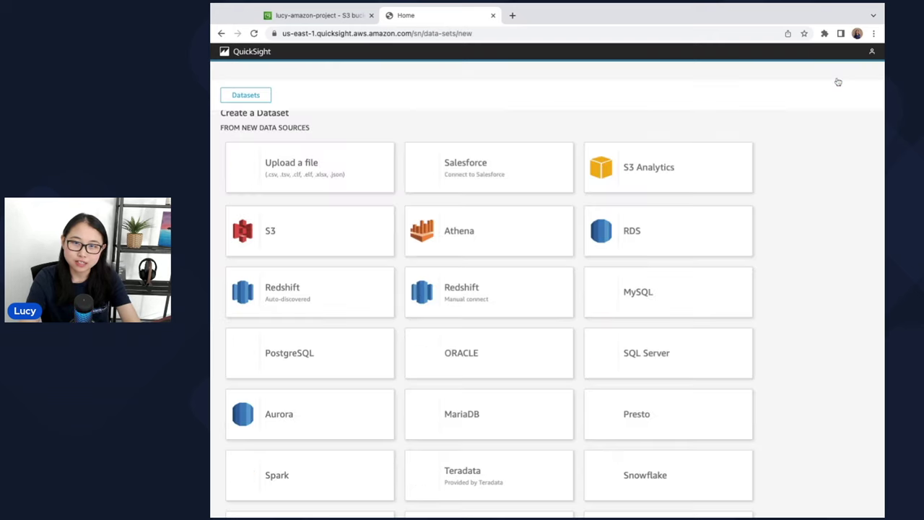
pyautogui.click(321, 240)
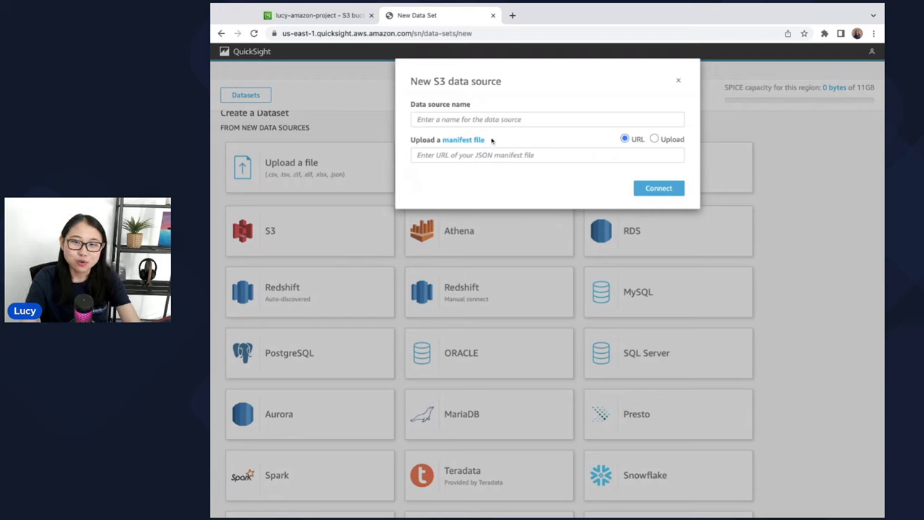
# - Copy manifest.json's S3 URI, s3://lucy-amazon-project/manifest.json, into QuickSight's manifest URL field
pyautogui.click(343, 21)
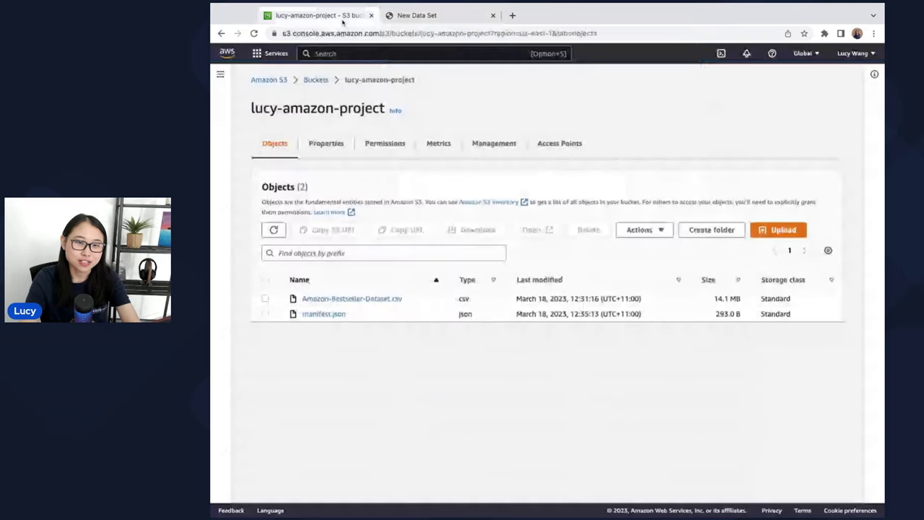
pyautogui.click(319, 314)
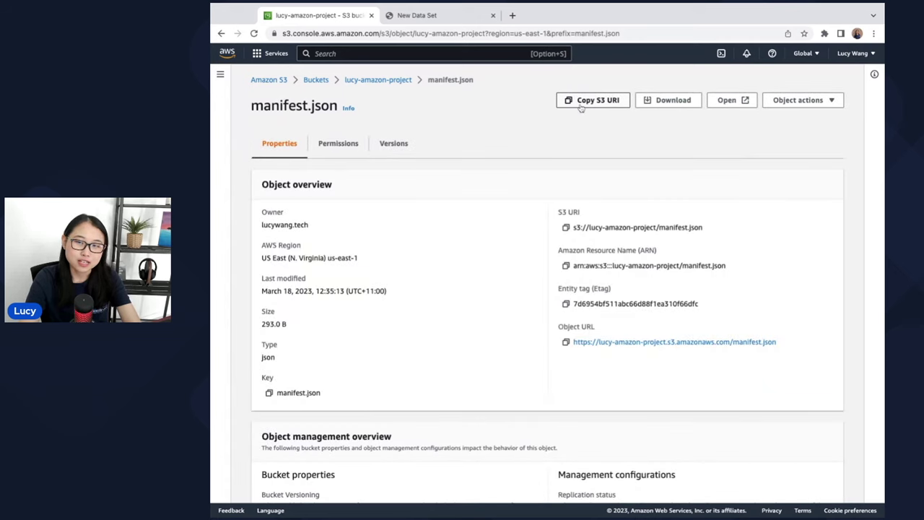
pyautogui.click(582, 107)
pyautogui.click(448, 21)
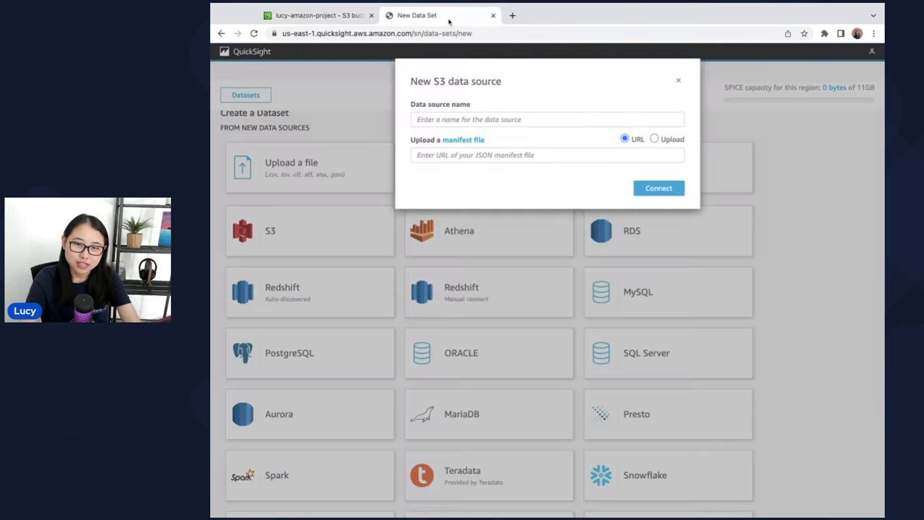
pyautogui.click(488, 155)
pyautogui.hotkey('ctrl', 'v')
# - Name the S3 data source 'amazon-data-source', connect to it, and start visualizing the dataset
pyautogui.click(506, 189)
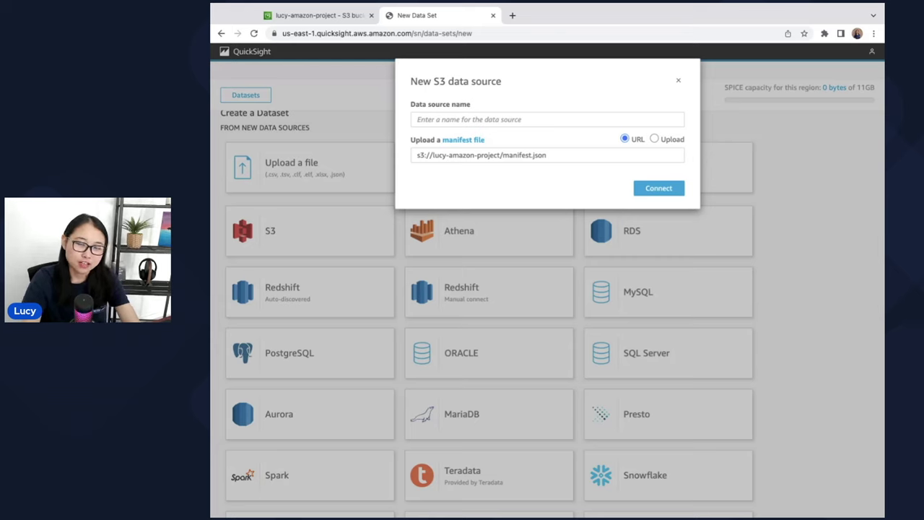
pyautogui.click(490, 120)
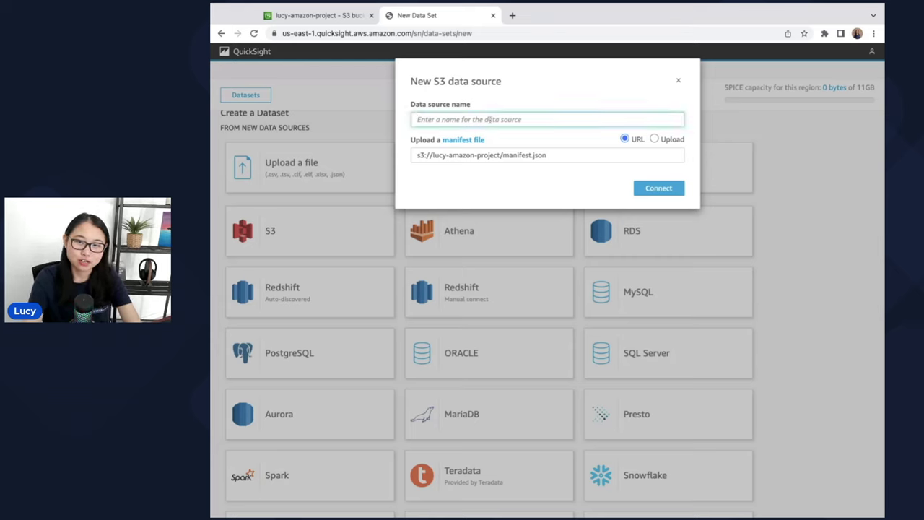
pyautogui.write('amazon')
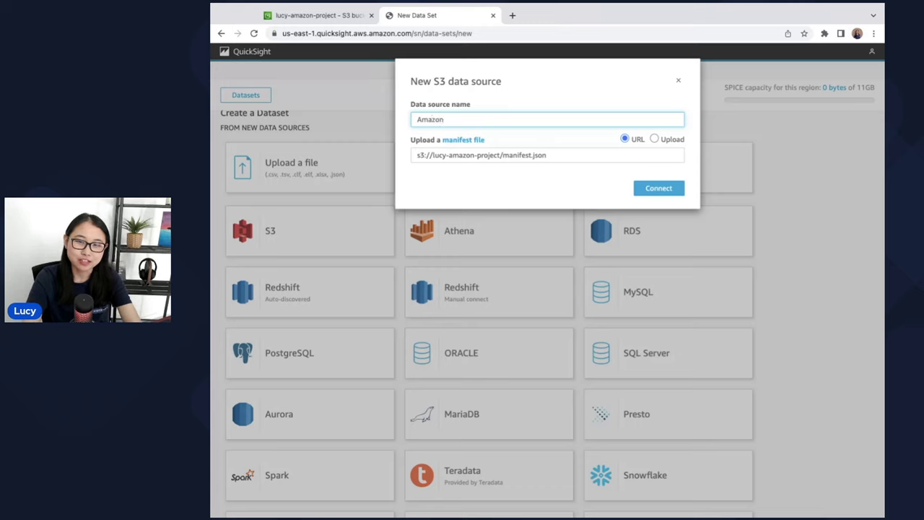
pyautogui.press('Down')
pyautogui.press('Return')
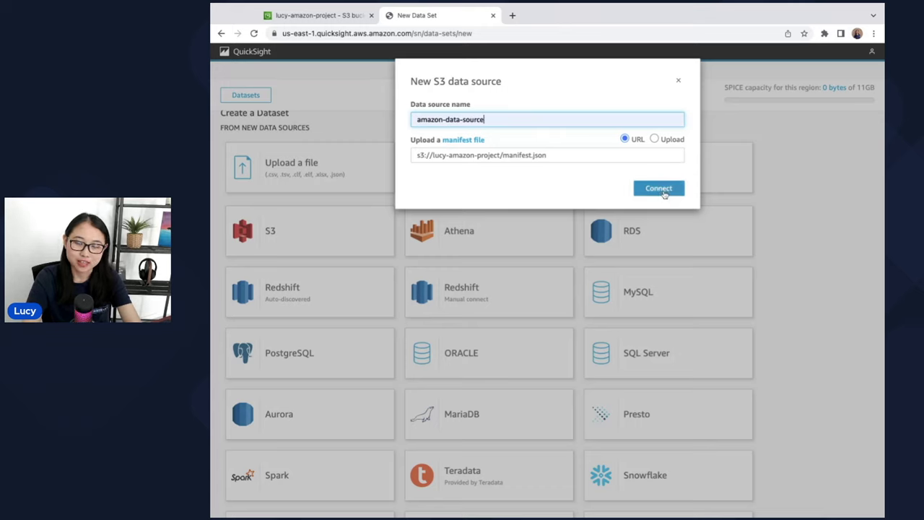
pyautogui.click(659, 190)
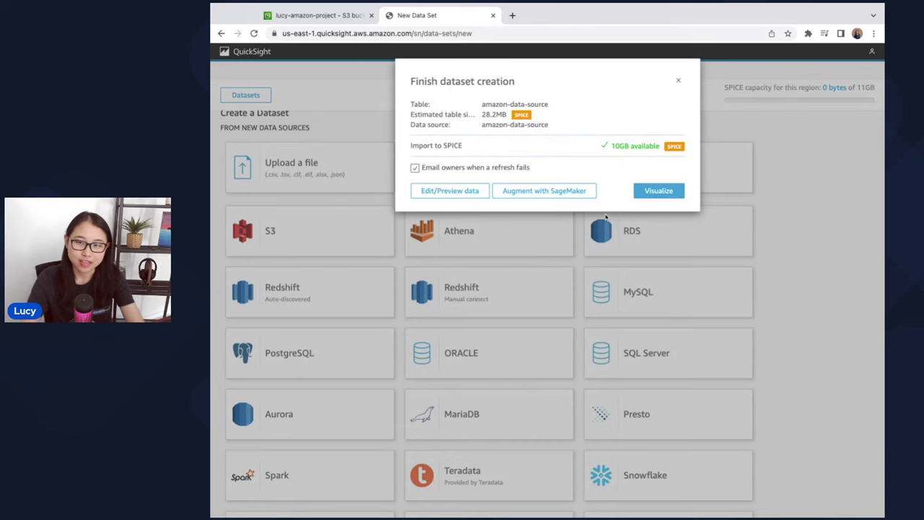
pyautogui.click(648, 198)
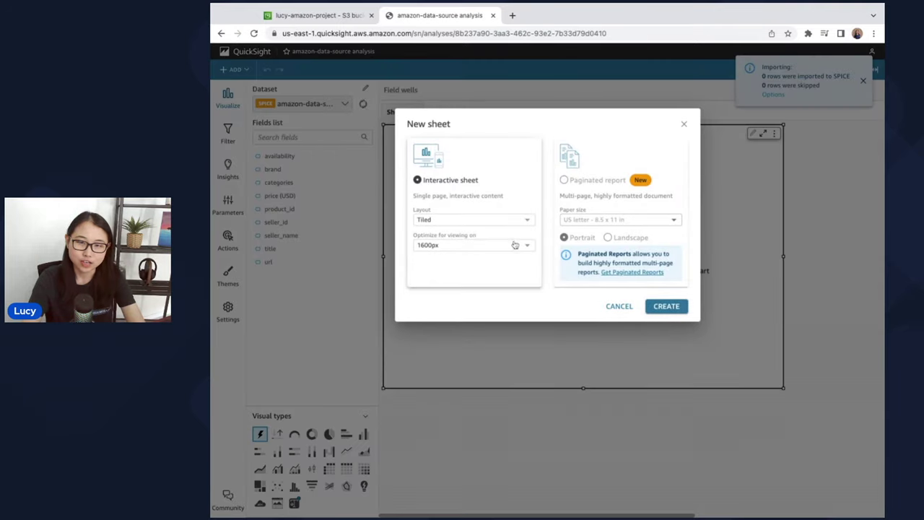
# - Create an interactive sheet and rename its Sheet 1 tab to 'Most Popular Brands'
pyautogui.click(683, 309)
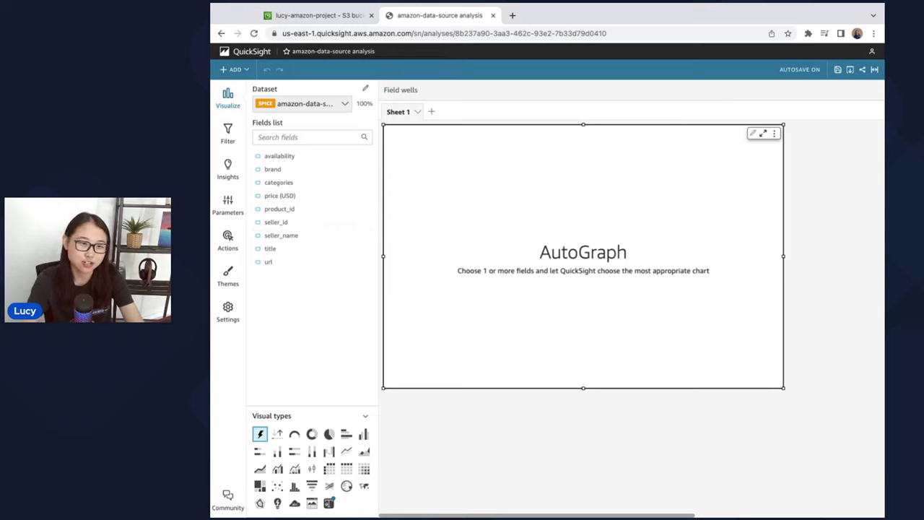
pyautogui.doubleClick(398, 113)
pyautogui.write('Most')
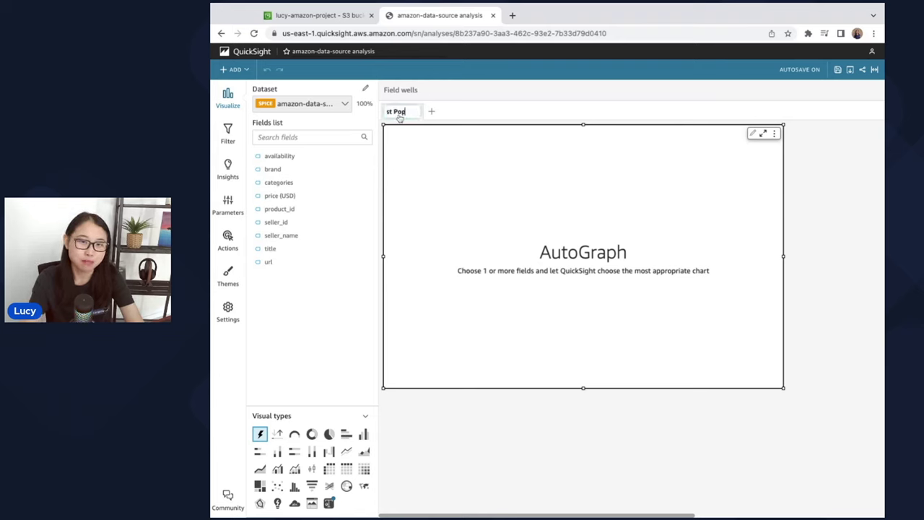
pyautogui.write('ular Brands')
pyautogui.press('Return')
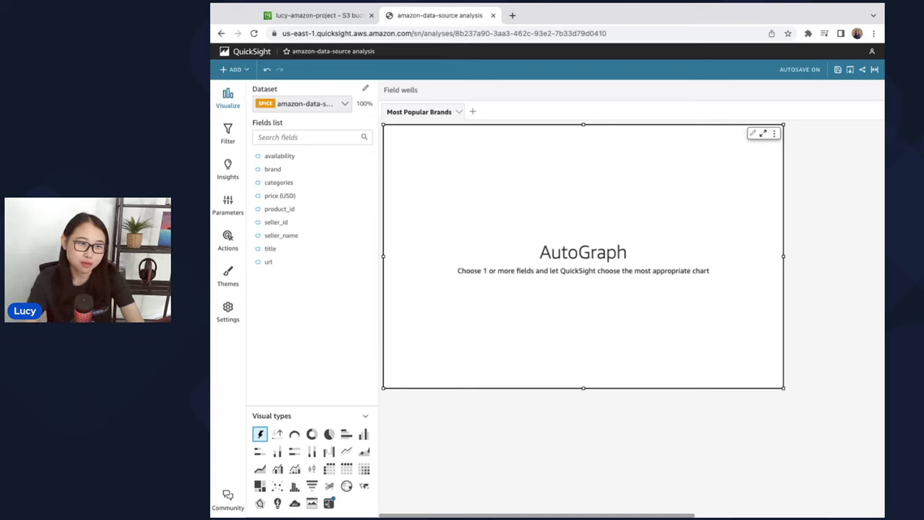
# - Drop the brand field onto the visual to chart the count of records per brand
pyautogui.moveTo(291, 168); pyautogui.dragTo(570, 249)
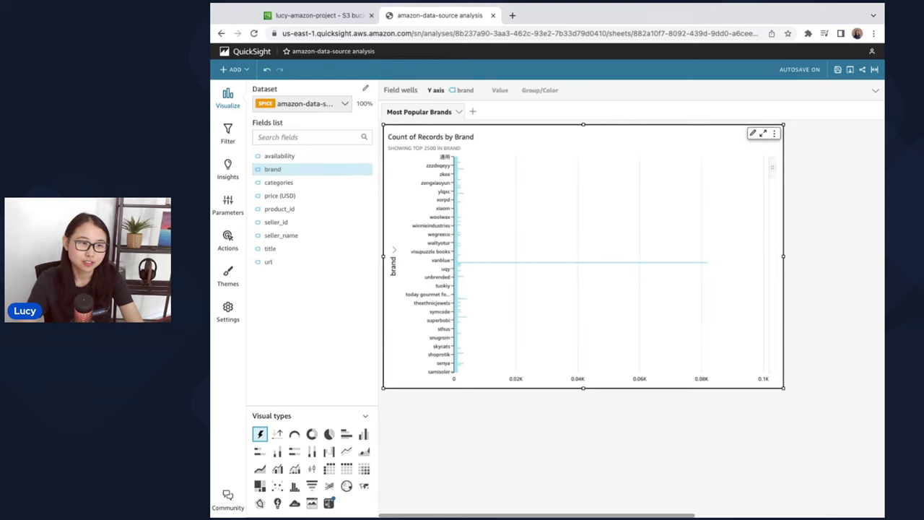
pyautogui.scroll(-10, 583, 265)
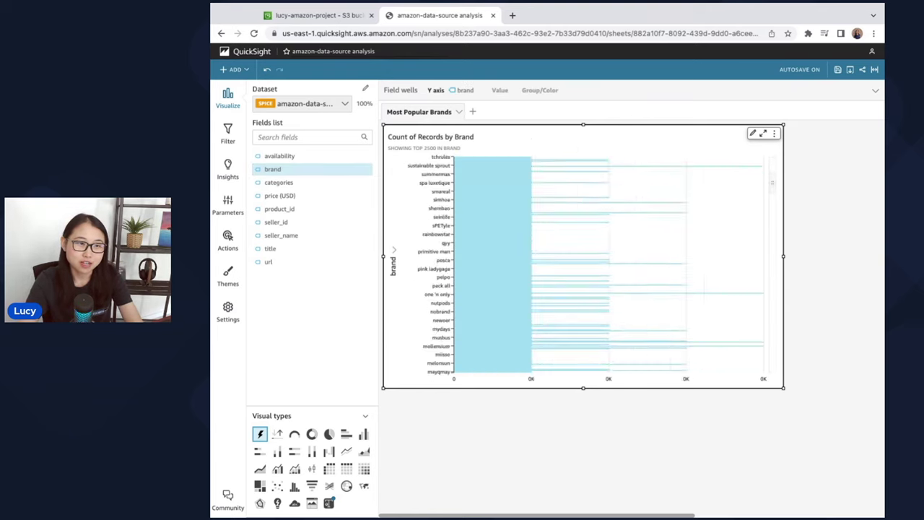
pyautogui.scroll(-4, 583, 265)
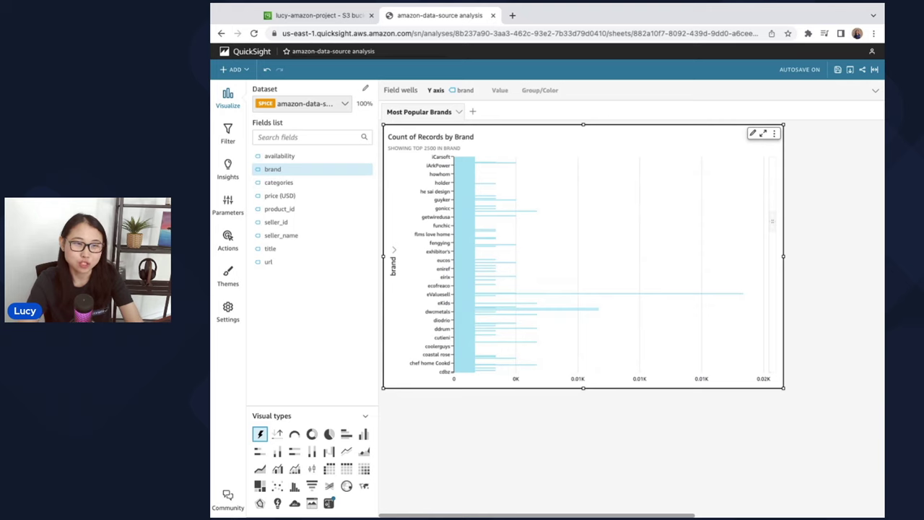
pyautogui.scroll(3, 583, 265)
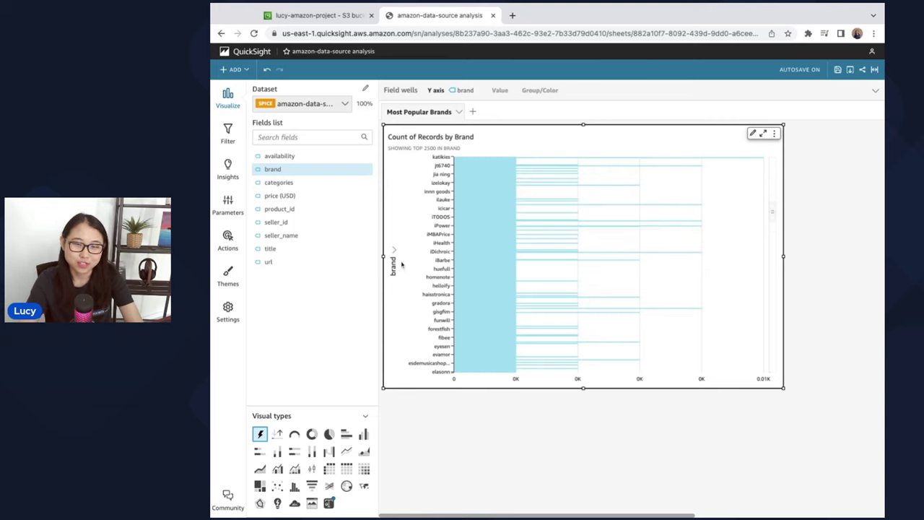
# - Sort the brand axis by brand Count in descending order
pyautogui.click(394, 265)
pyautogui.moveTo(450, 268)
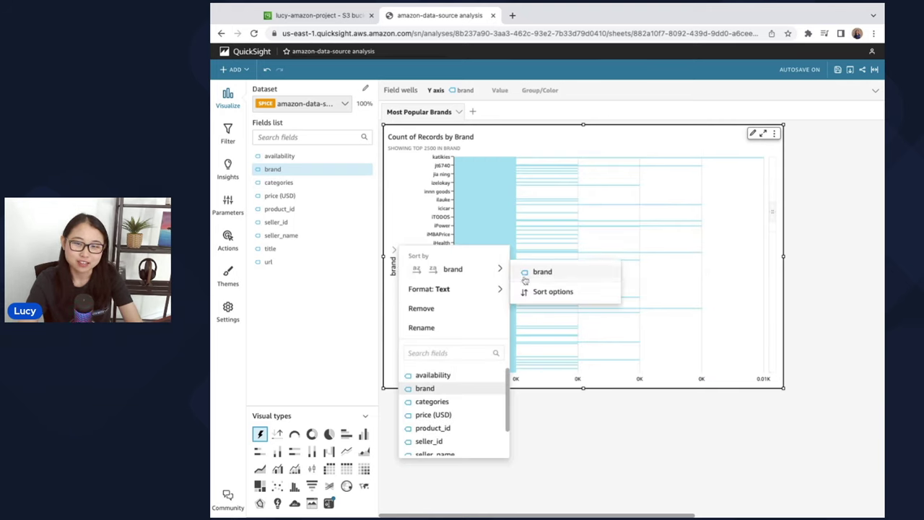
pyautogui.click(549, 291)
pyautogui.click(310, 135)
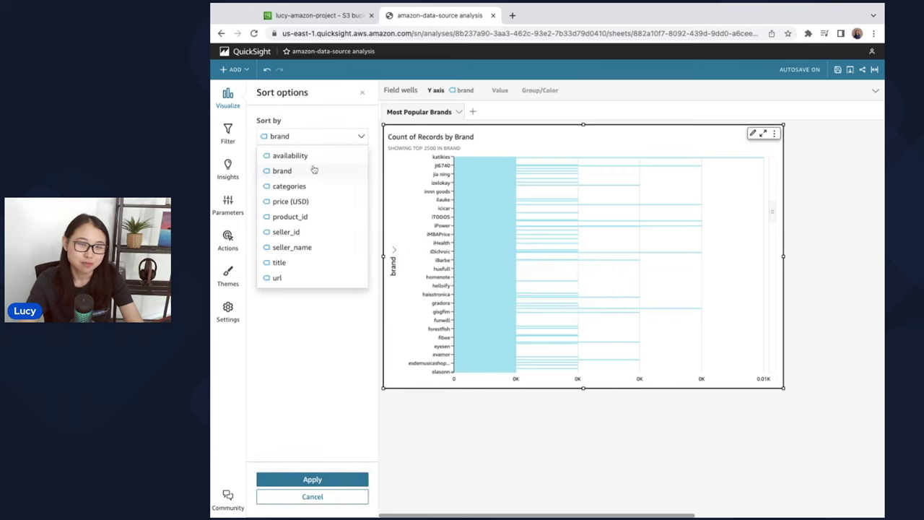
pyautogui.click(313, 170)
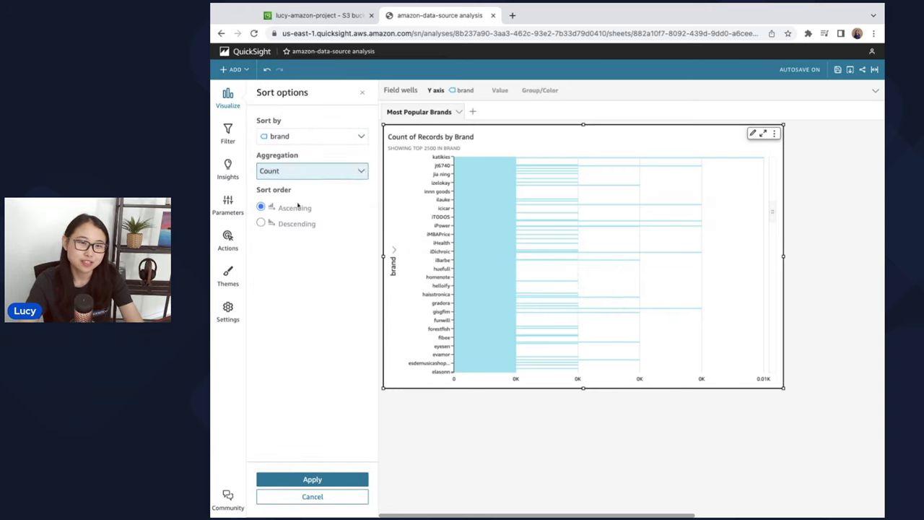
pyautogui.click(261, 224)
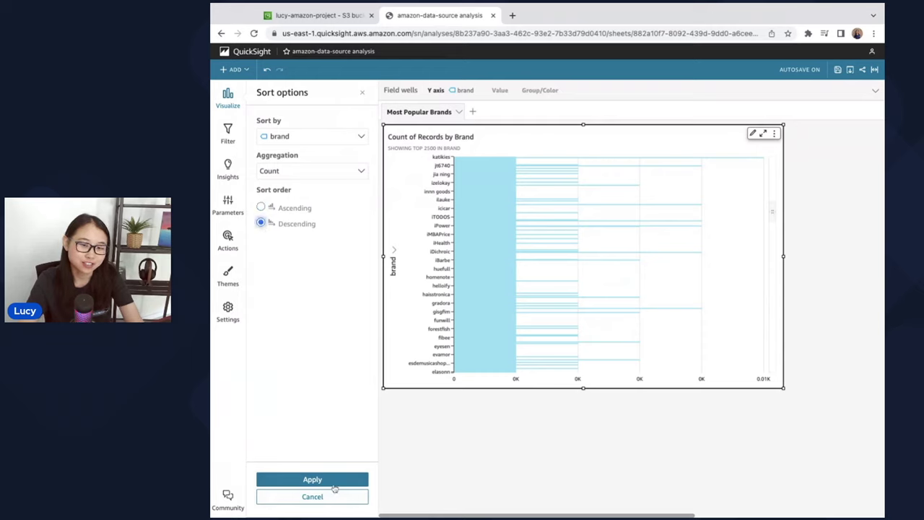
pyautogui.click(334, 480)
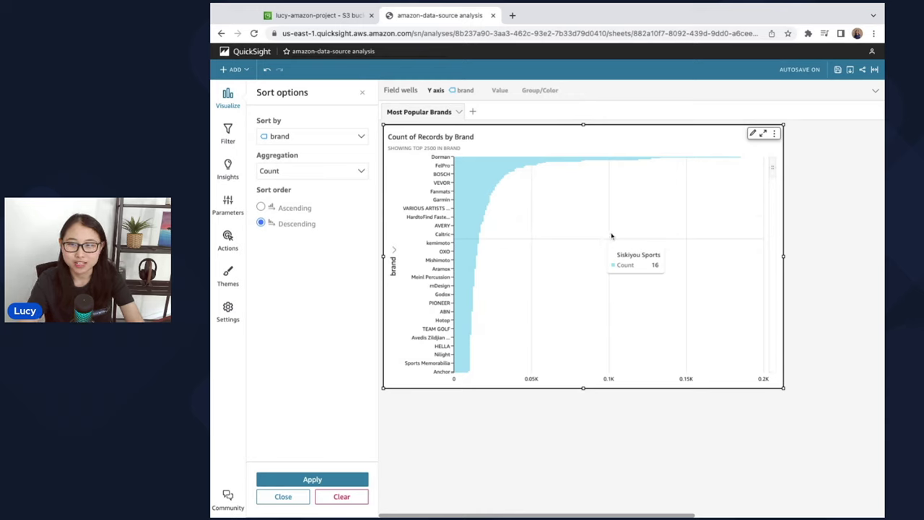
pyautogui.scroll(5, 773, 172)
pyautogui.scroll(-5, 773, 172)
pyautogui.scroll(-2, 773, 167)
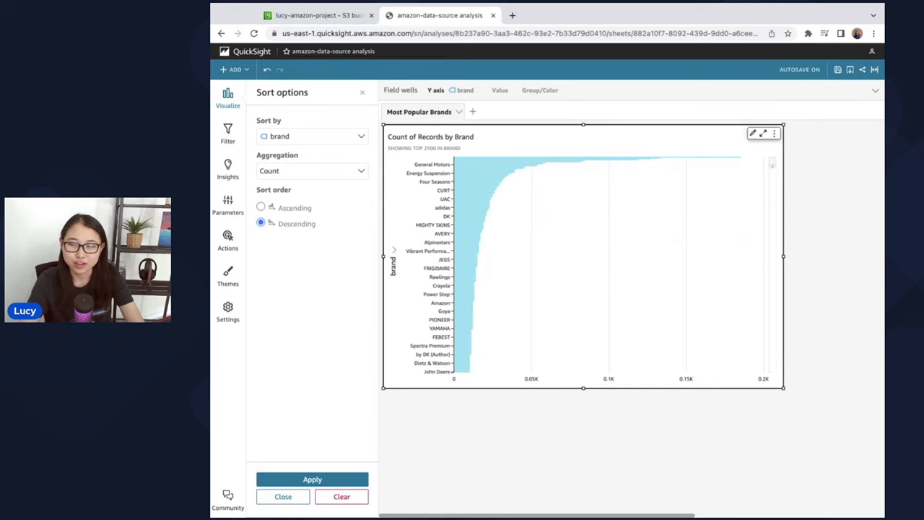
pyautogui.scroll(4, 772, 165)
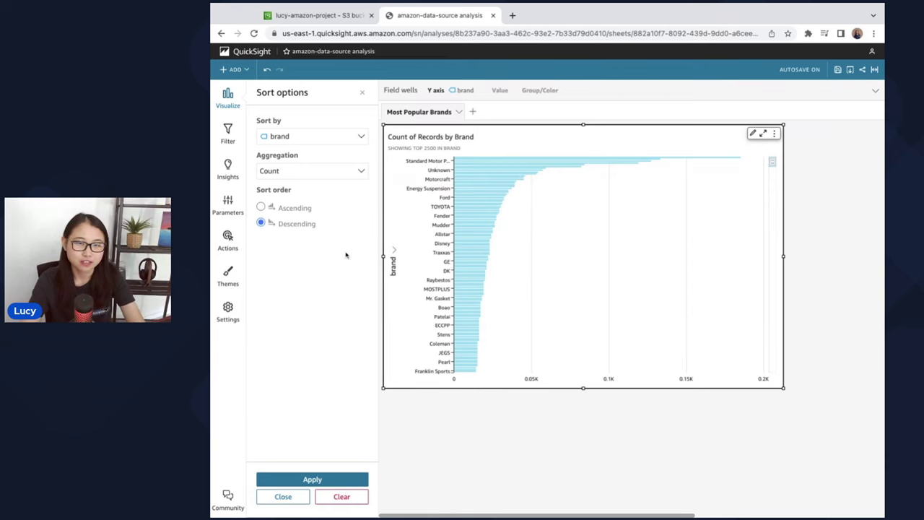
# - Close the Sort options panel to return to the amazon-data-source Fields list
pyautogui.click(362, 93)
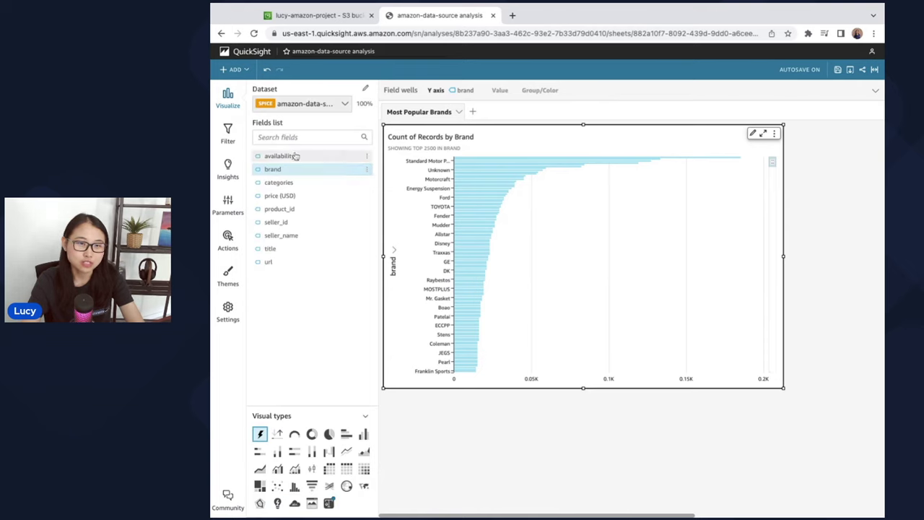